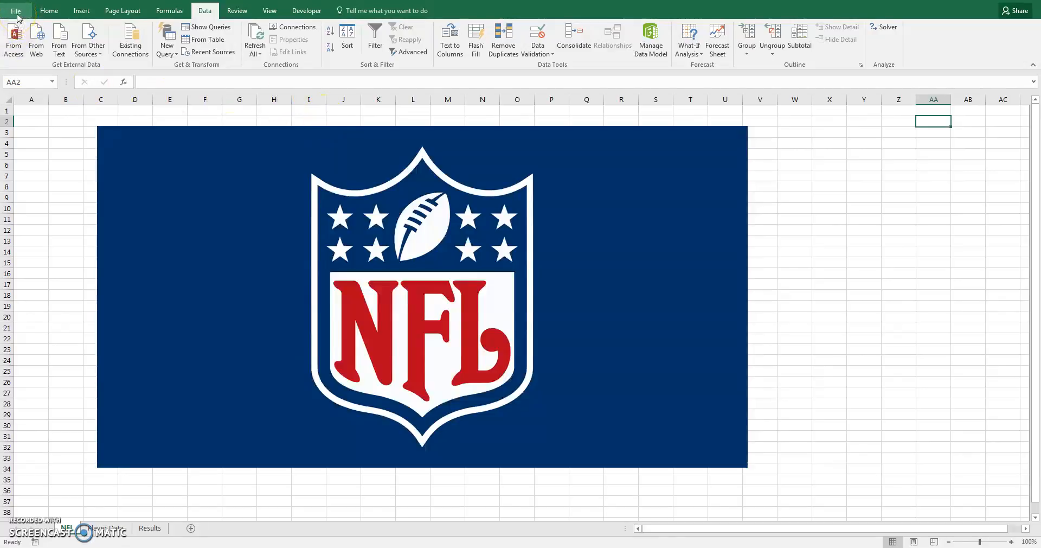
Step: Open the add-ins list from the program options and apply it with the Solver Add-in enabled
click(17, 16)
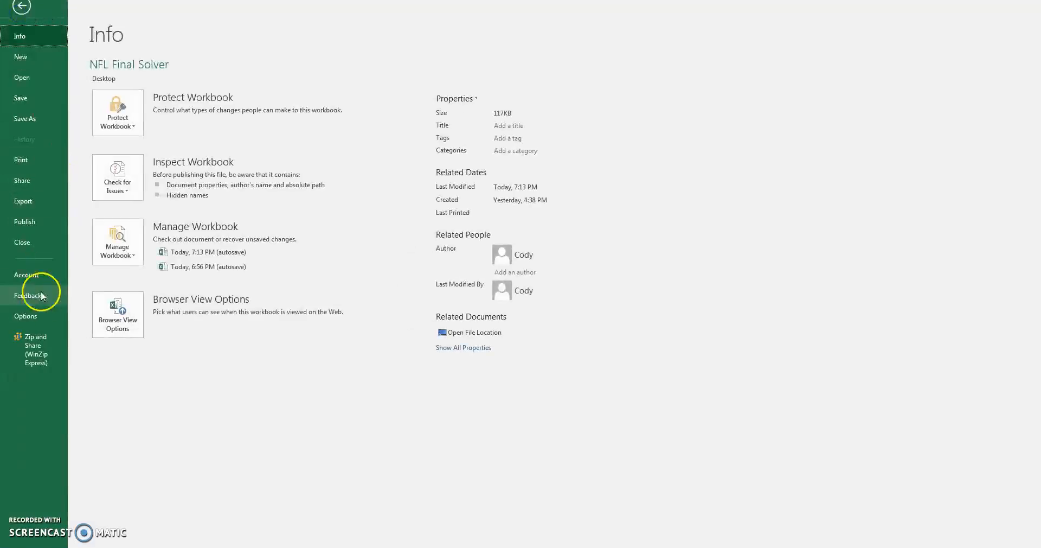
click(17, 324)
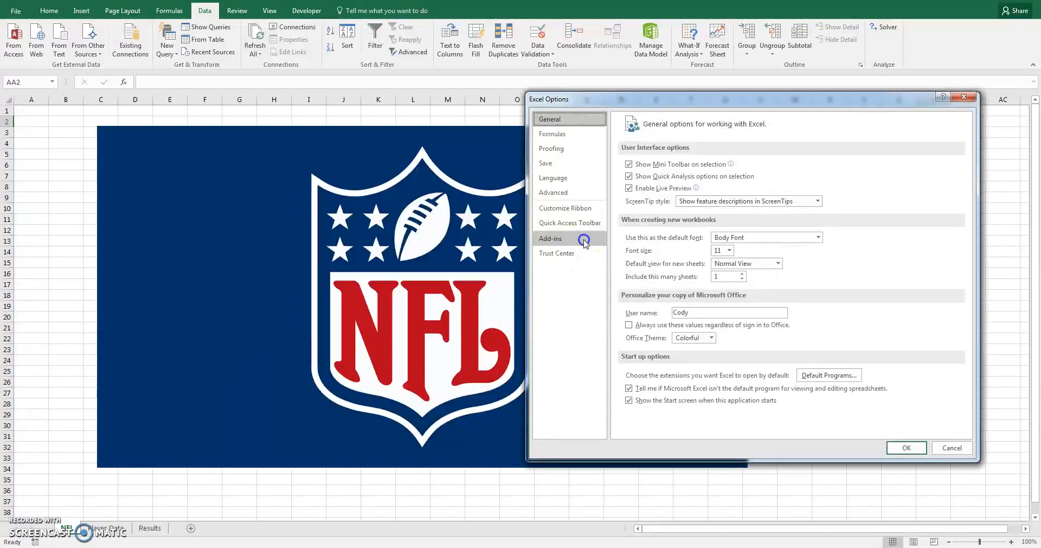
click(550, 238)
click(765, 430)
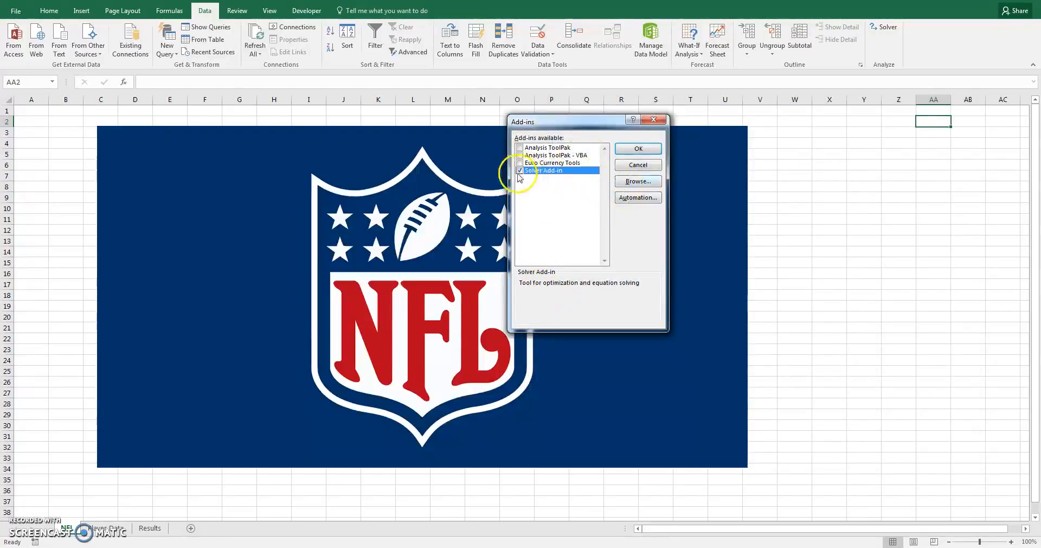
click(638, 150)
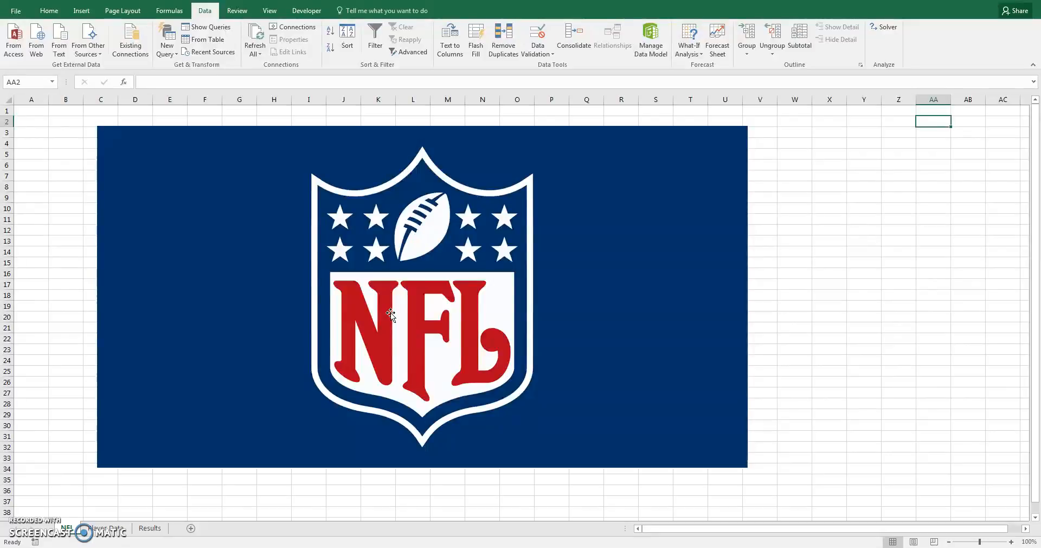
Step: Switch to the Player Data sheet and look through its player list
click(310, 428)
click(108, 530)
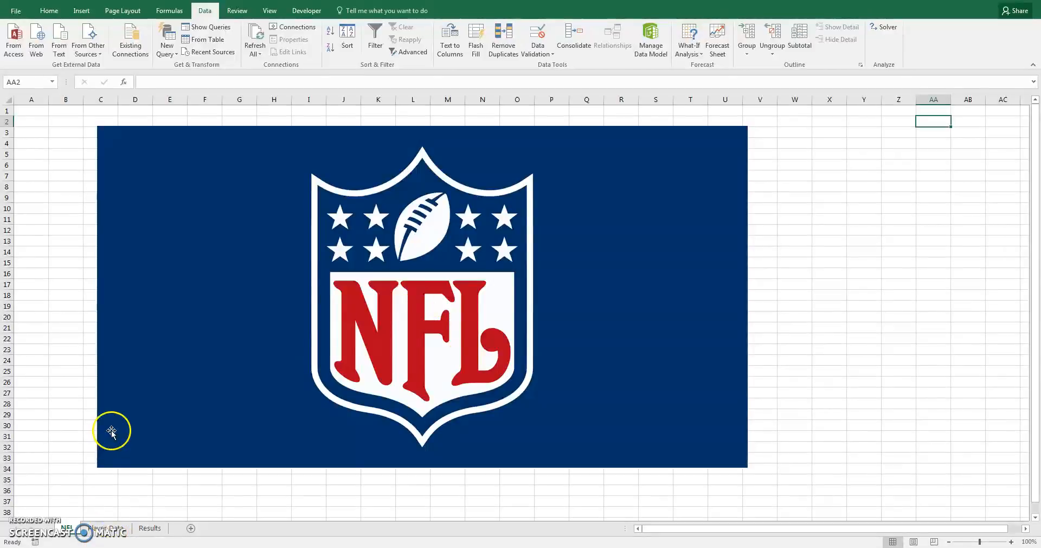
click(125, 535)
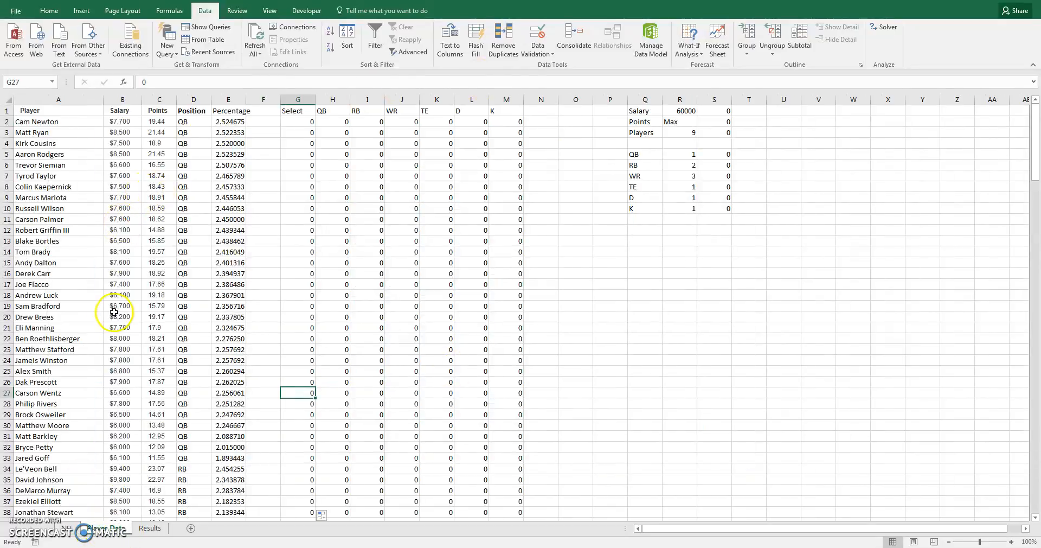
scroll(373, 363, down, 13)
scroll(375, 369, up, 9)
scroll(376, 370, up, 4)
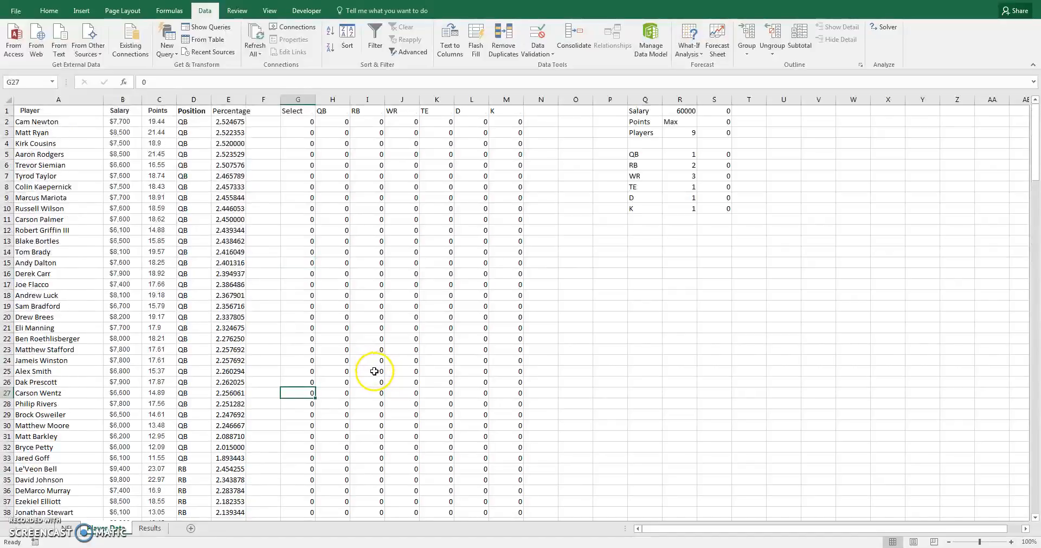
Step: Examine the Player, Salary, Points, Position and Percentage columns of the player table
drag(55, 98, 224, 99)
click(163, 133)
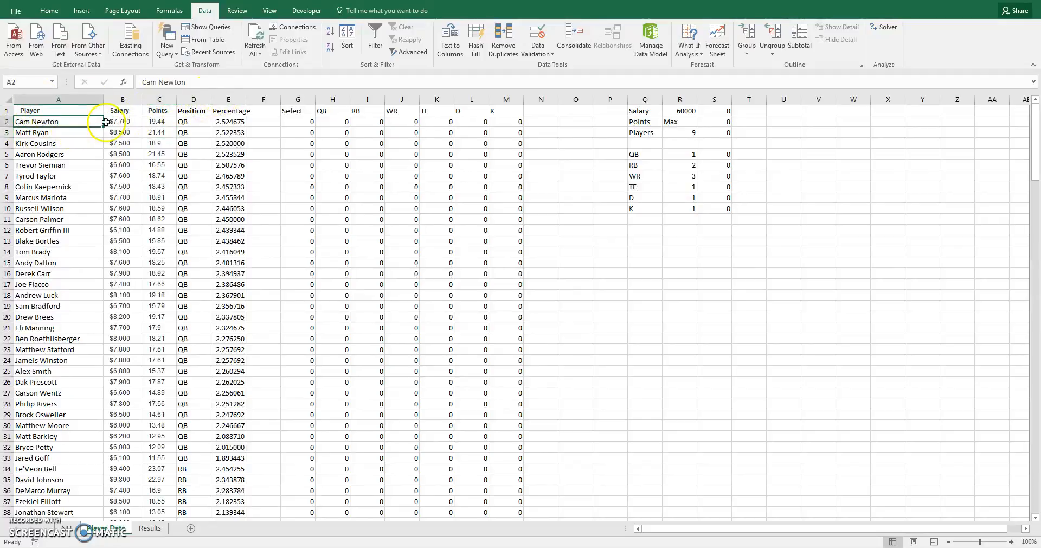
click(167, 121)
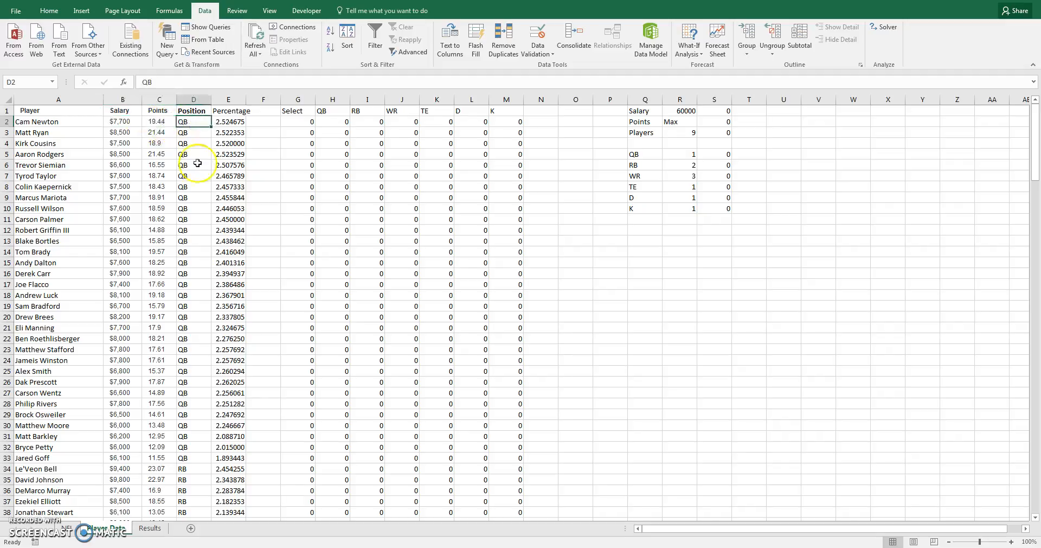
click(237, 122)
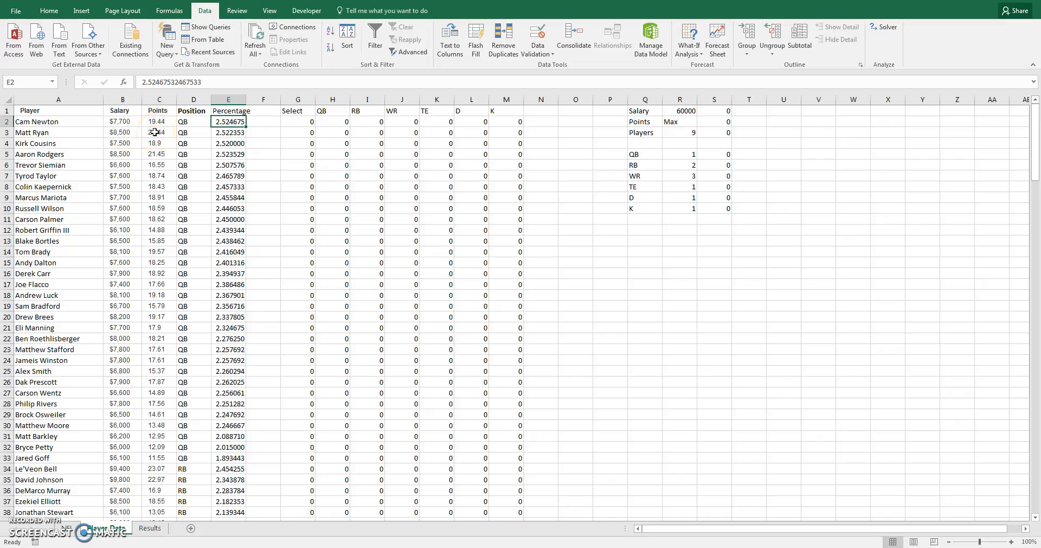
click(300, 134)
click(236, 124)
click(234, 143)
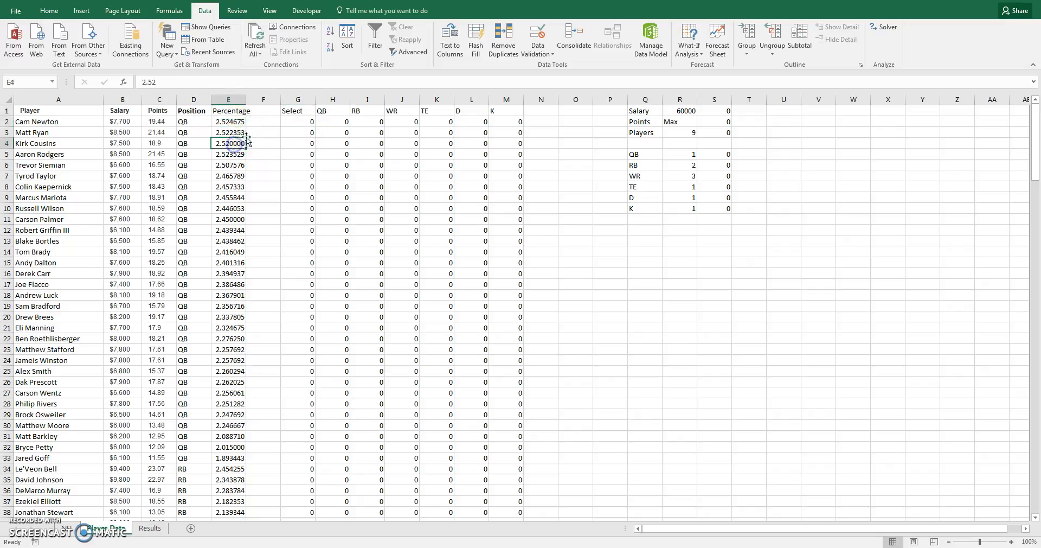
click(255, 135)
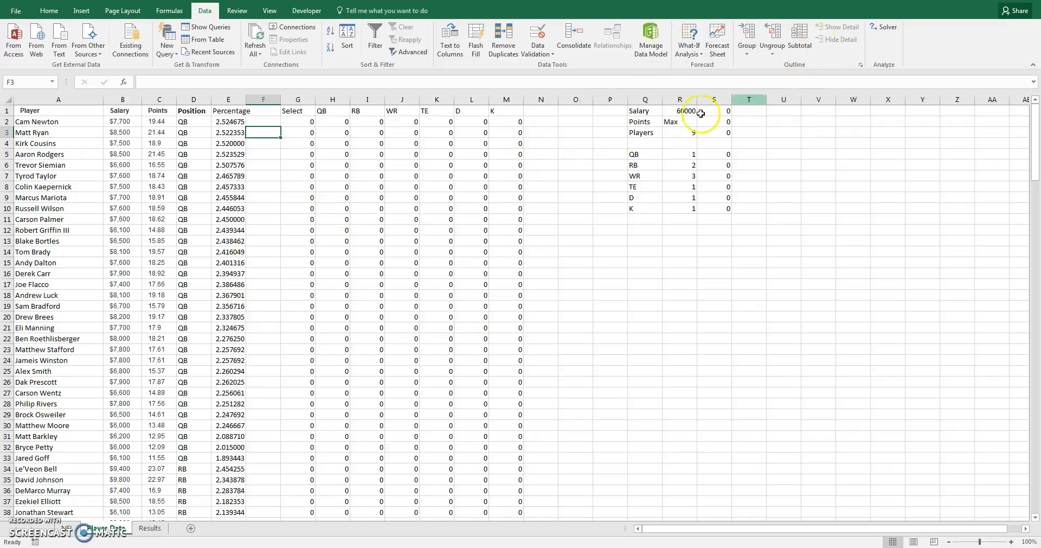
Step: Open Solver, review its objective and constraint settings beside the limits table, and close it without solving
click(569, 133)
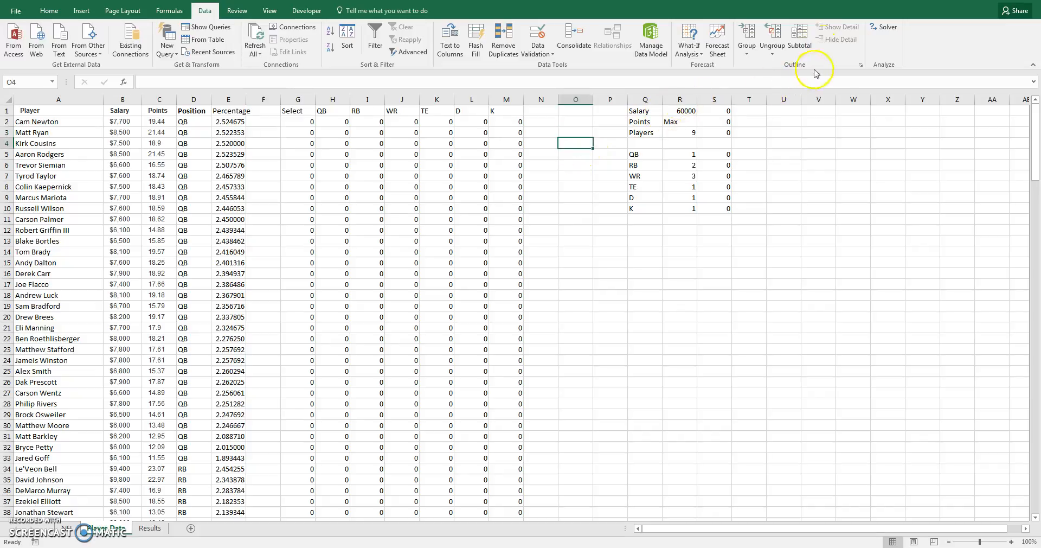
click(883, 27)
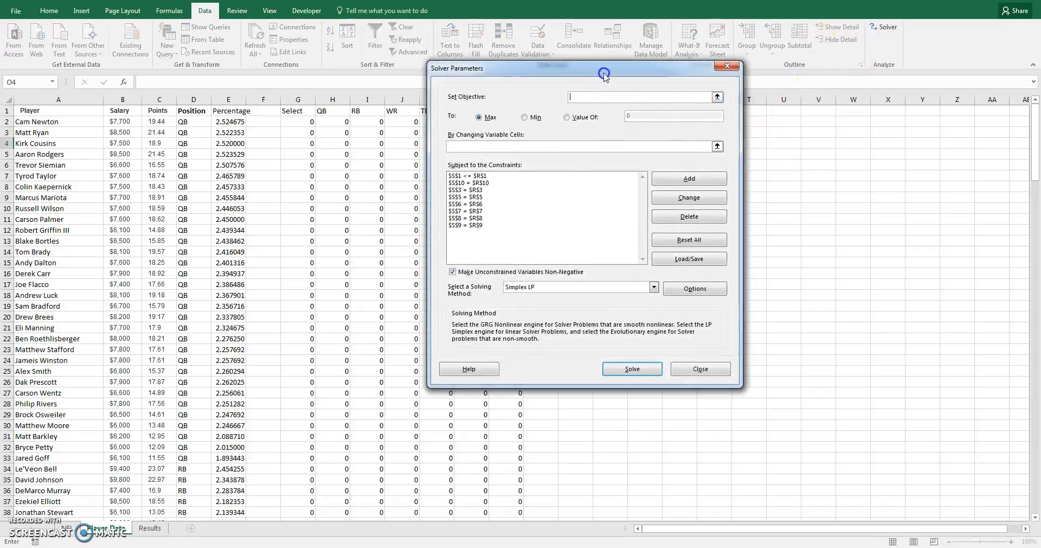
drag(607, 71, 486, 70)
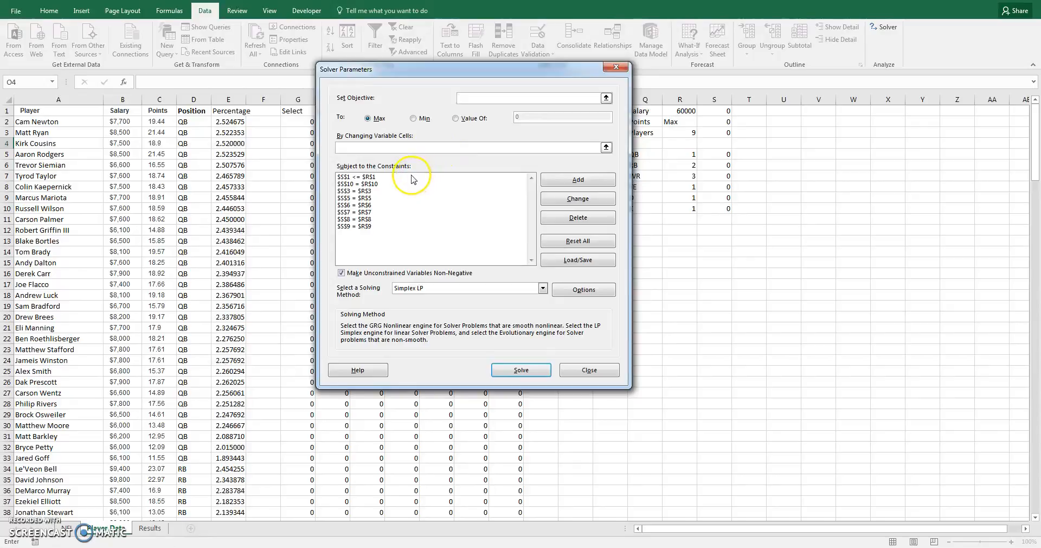
click(583, 370)
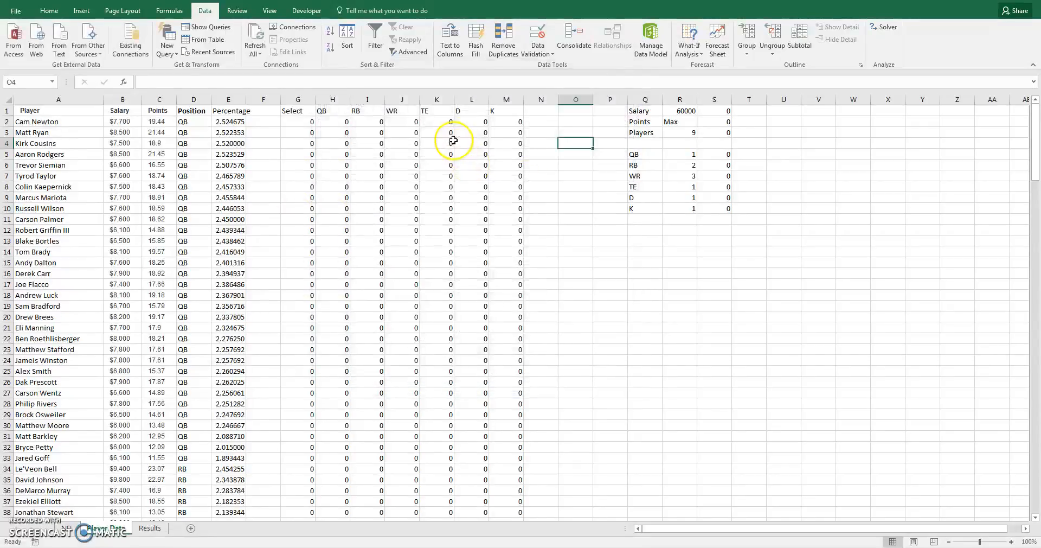
Step: Inspect the Points row of the limits table and the formula in S2, leaving it as it is
click(653, 122)
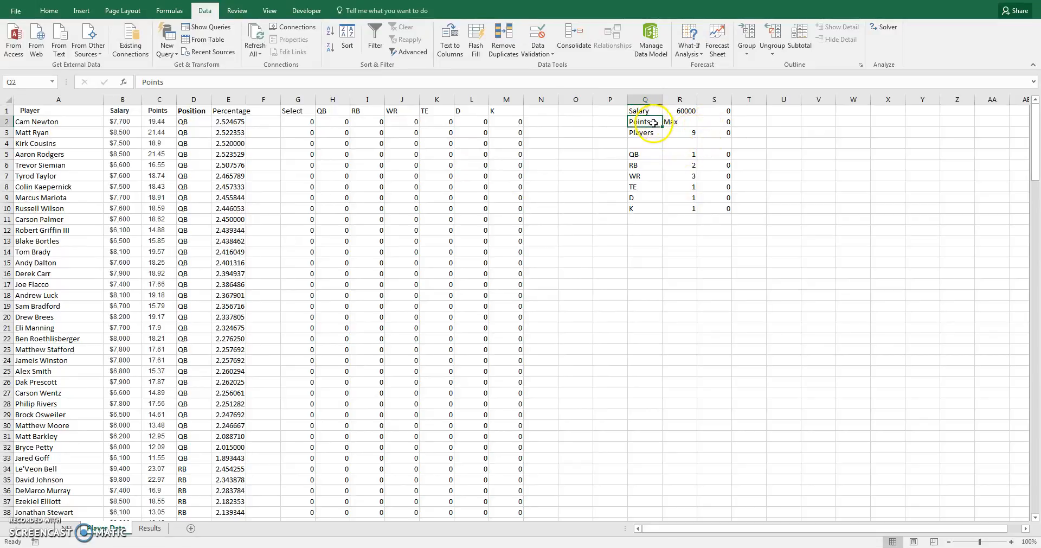
click(679, 122)
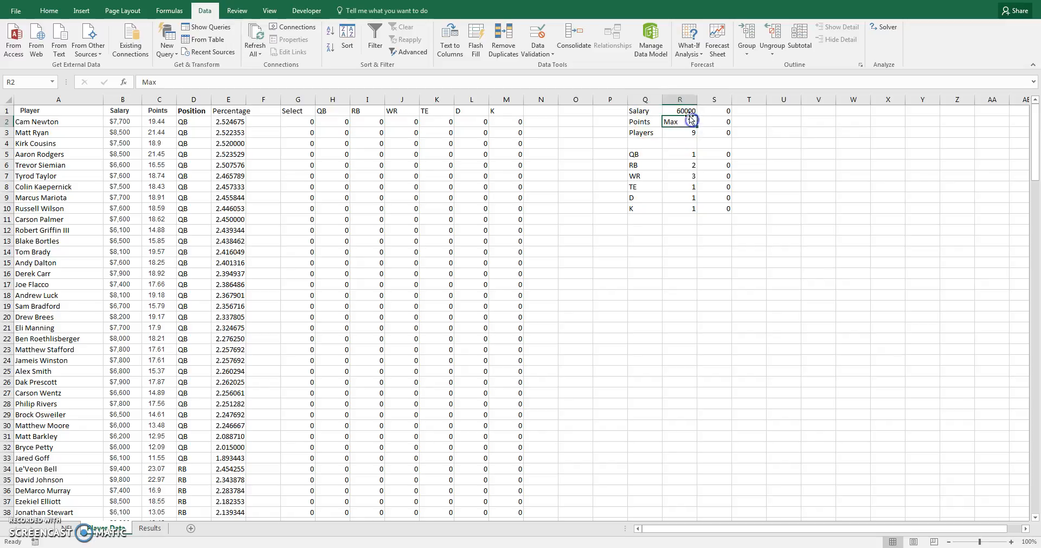
click(719, 122)
double_click(719, 122)
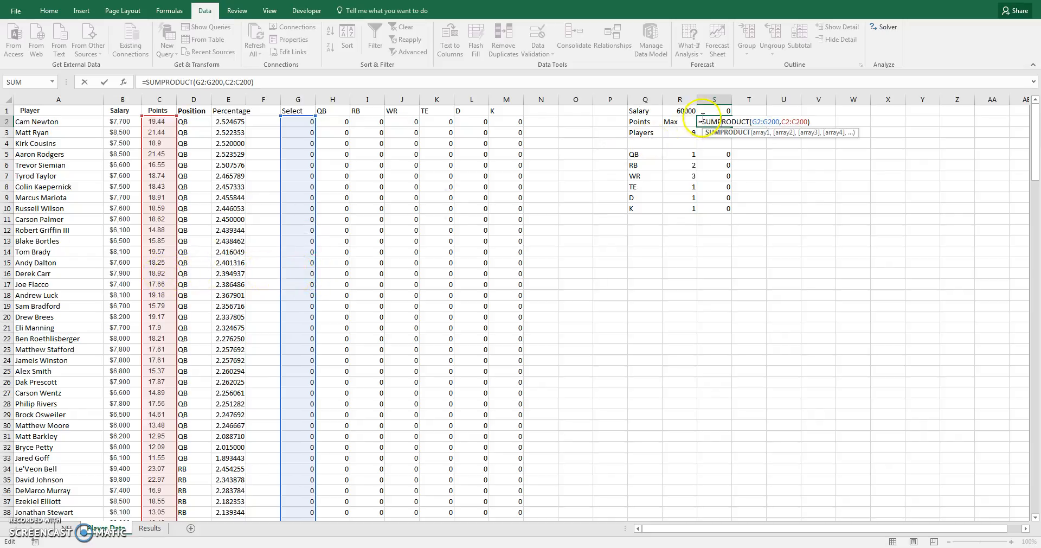
key(ctrl+Return)
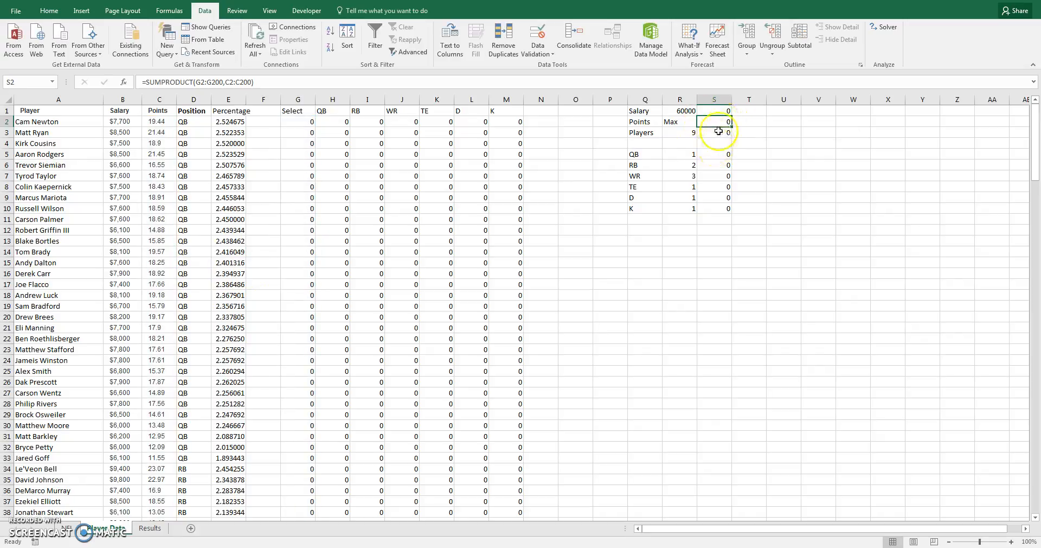
Step: Inspect the Salary formula in S1 and the Players formula in S3 with their referenced ranges
click(721, 112)
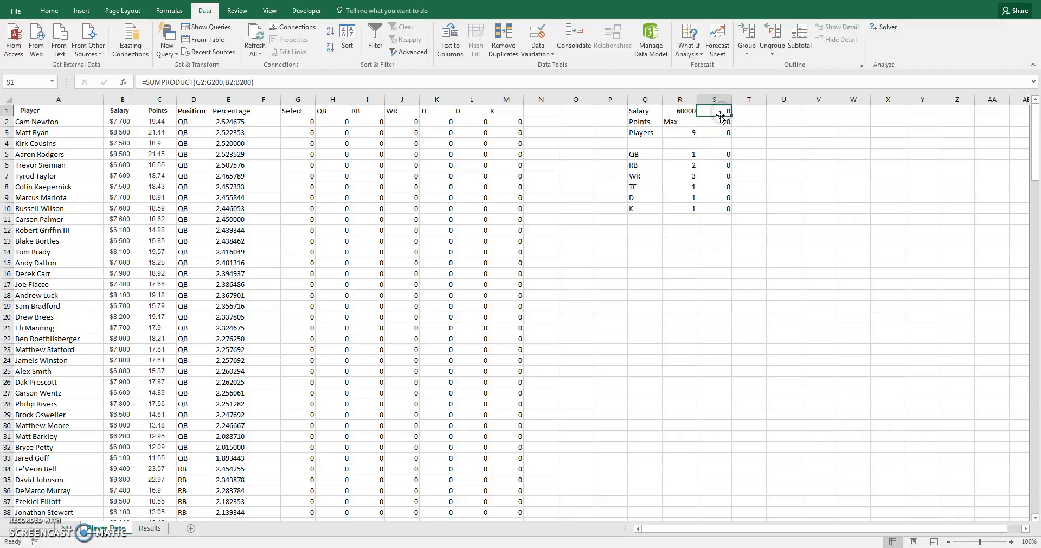
double_click(720, 110)
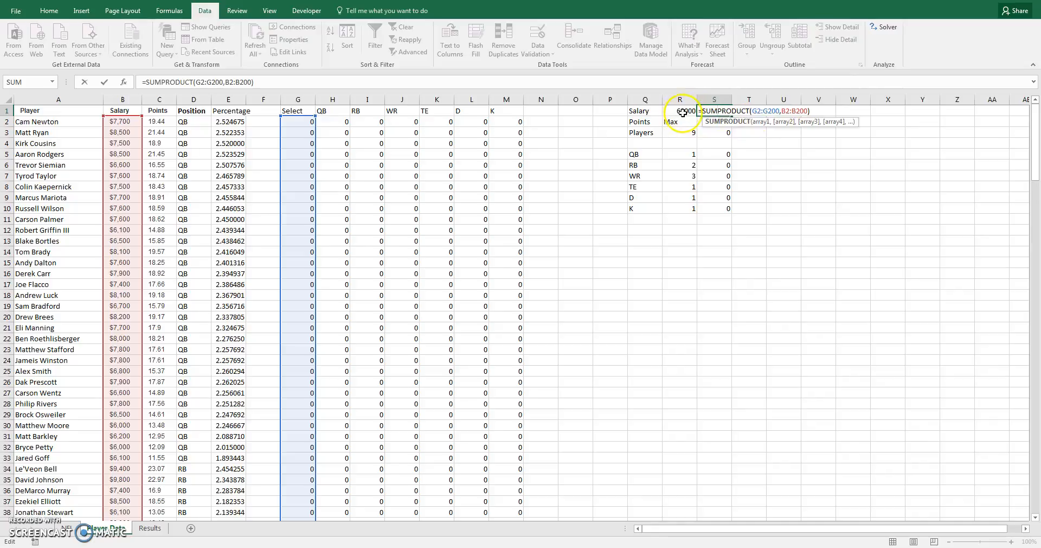
key(ctrl+Return)
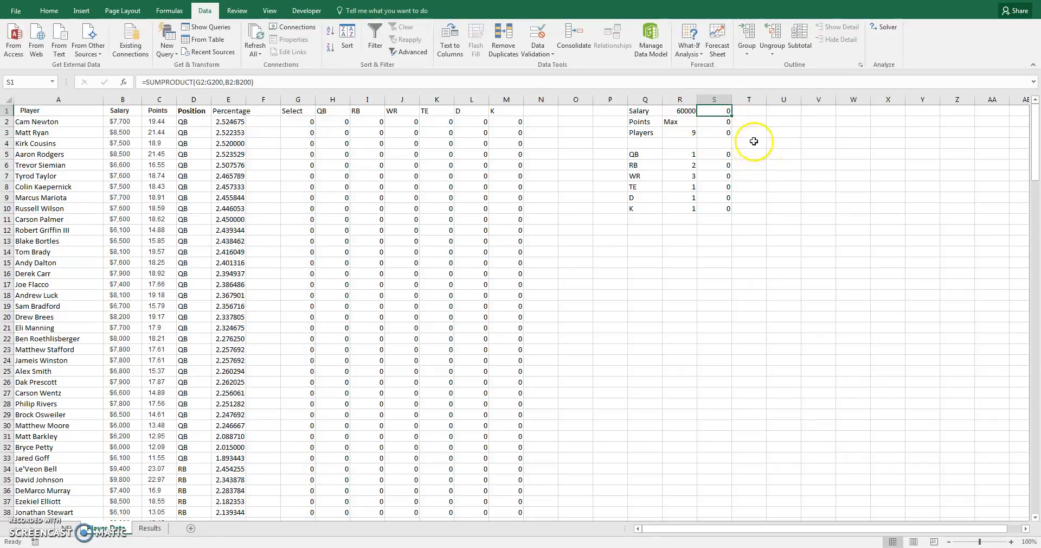
click(718, 134)
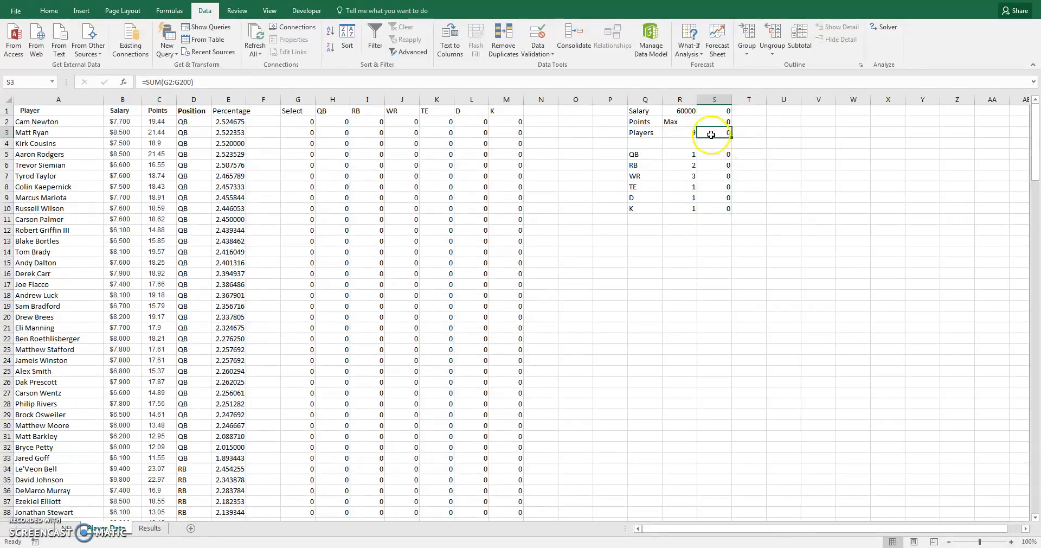
double_click(728, 134)
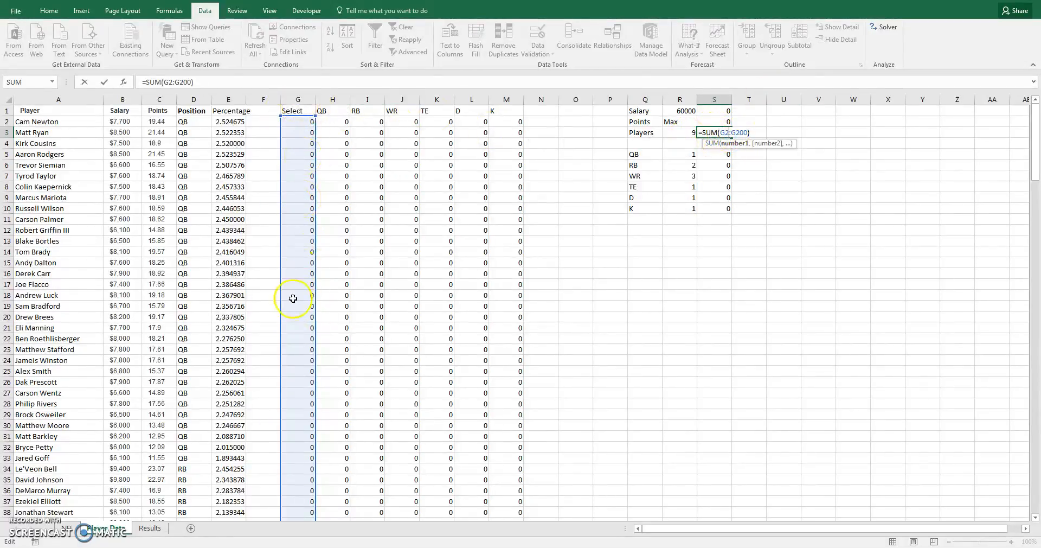
key(Return)
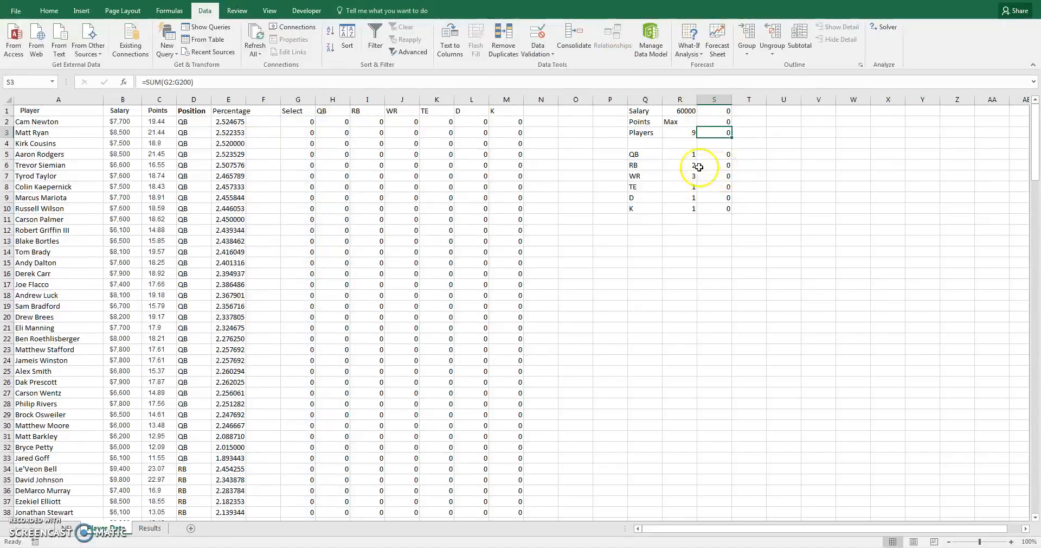
Step: Review the position labels in Q5:Q10 and the required player counts in R5:R10, including their sum
drag(651, 155, 650, 213)
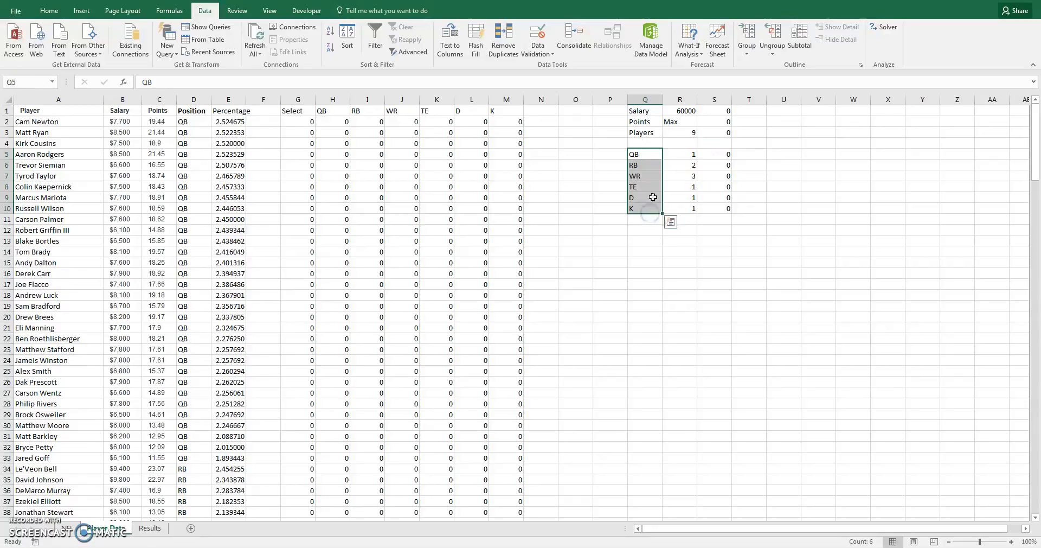
click(644, 157)
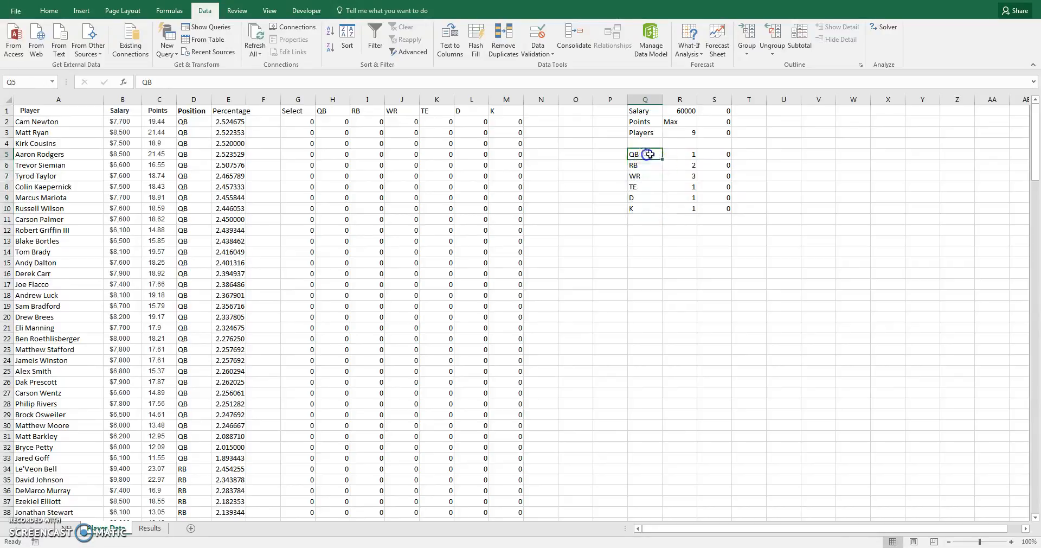
click(689, 154)
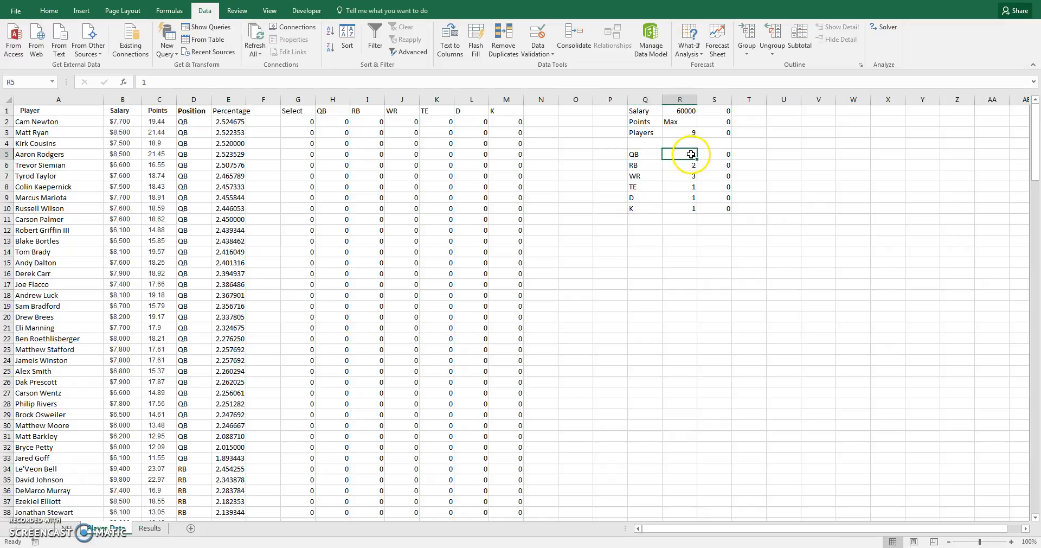
click(692, 166)
click(693, 175)
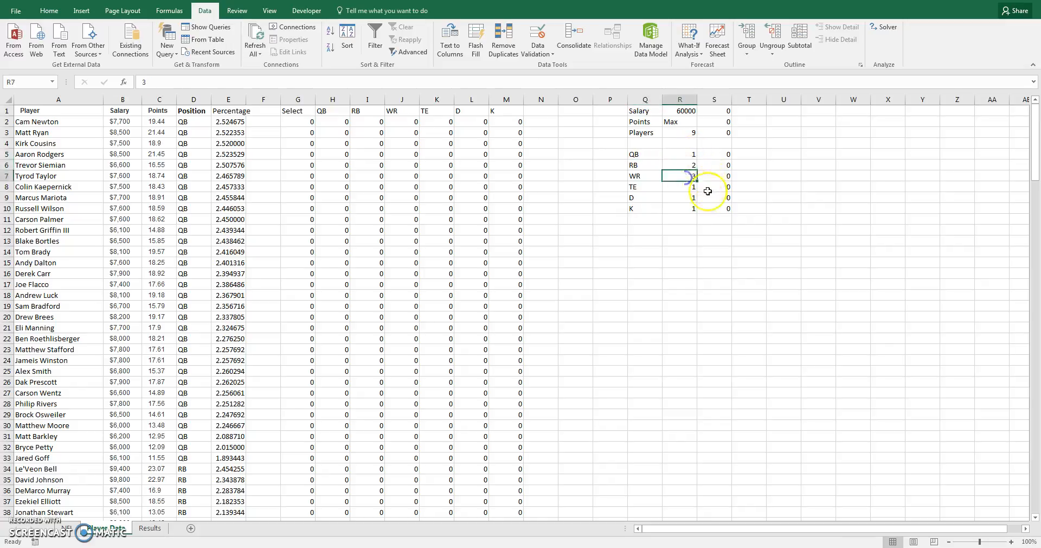
click(686, 187)
click(686, 198)
click(687, 209)
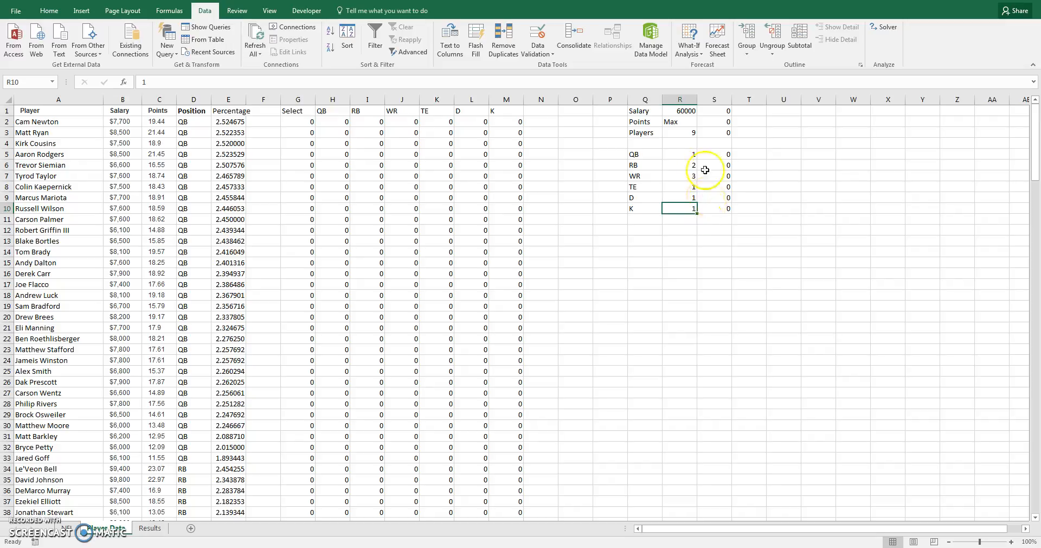
click(693, 158)
drag(693, 158, 680, 211)
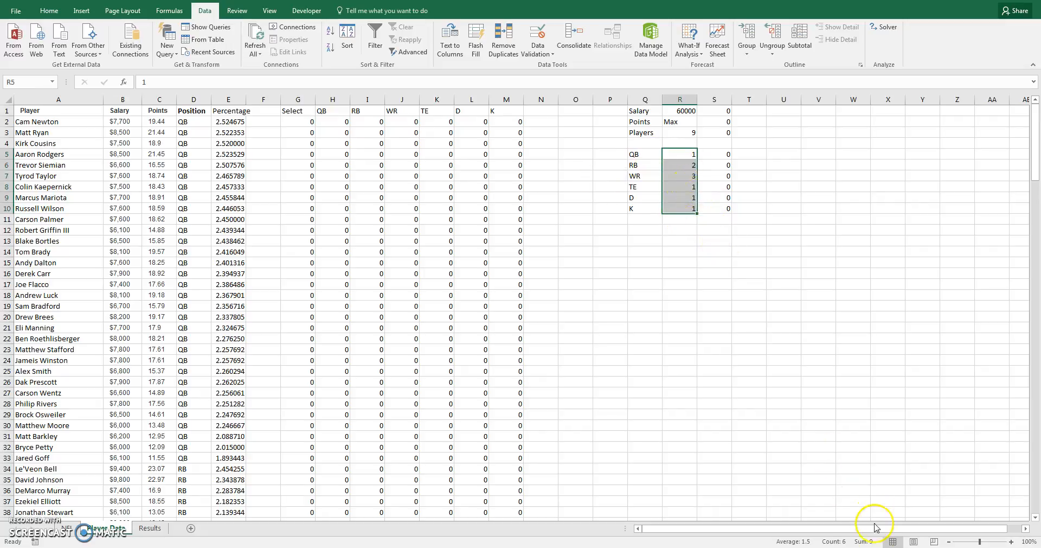
click(755, 163)
Step: Inspect the QB and RB count formulas in S5 and S6 with their referenced ranges, leaving them as they are
click(724, 156)
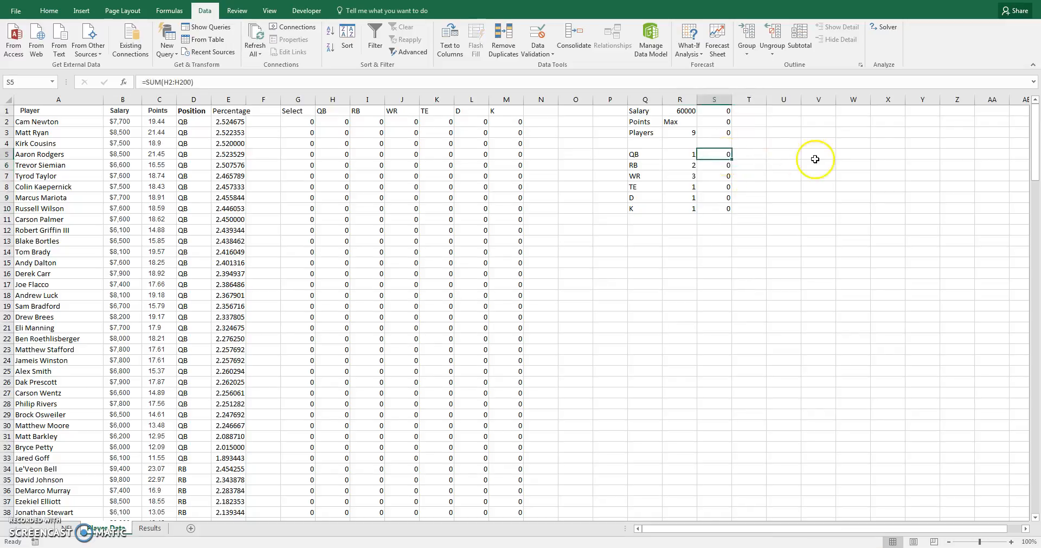
double_click(719, 153)
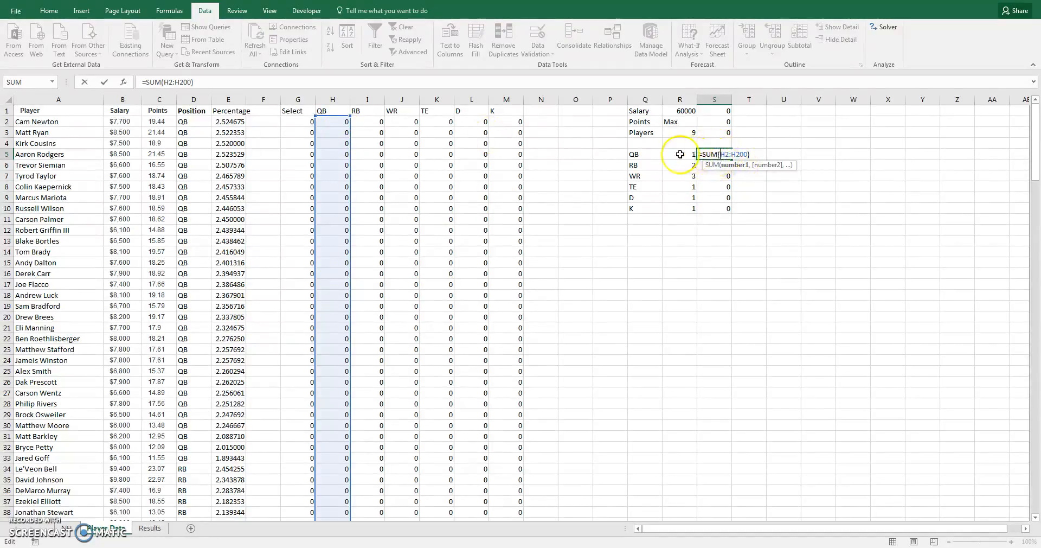
click(718, 167)
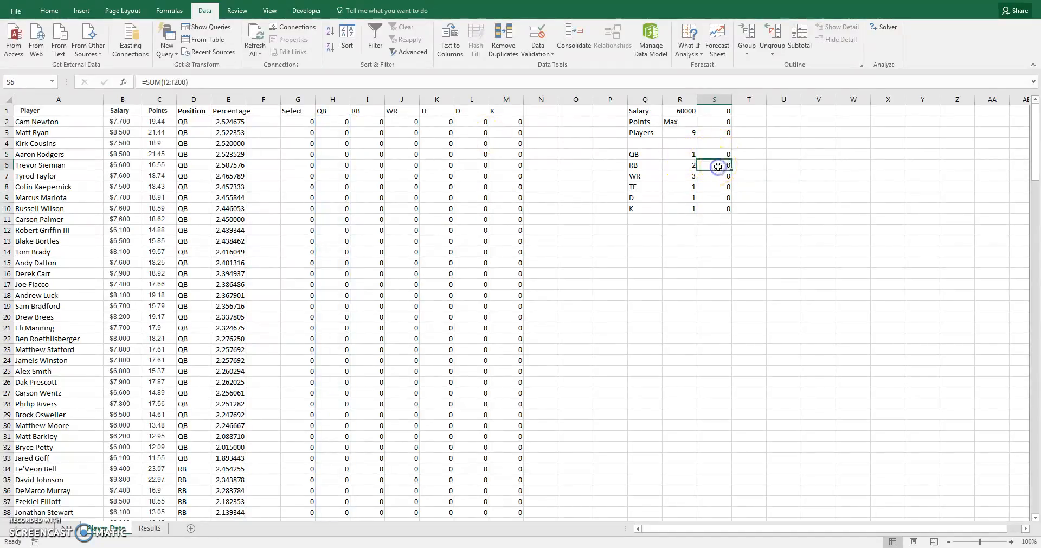
double_click(725, 166)
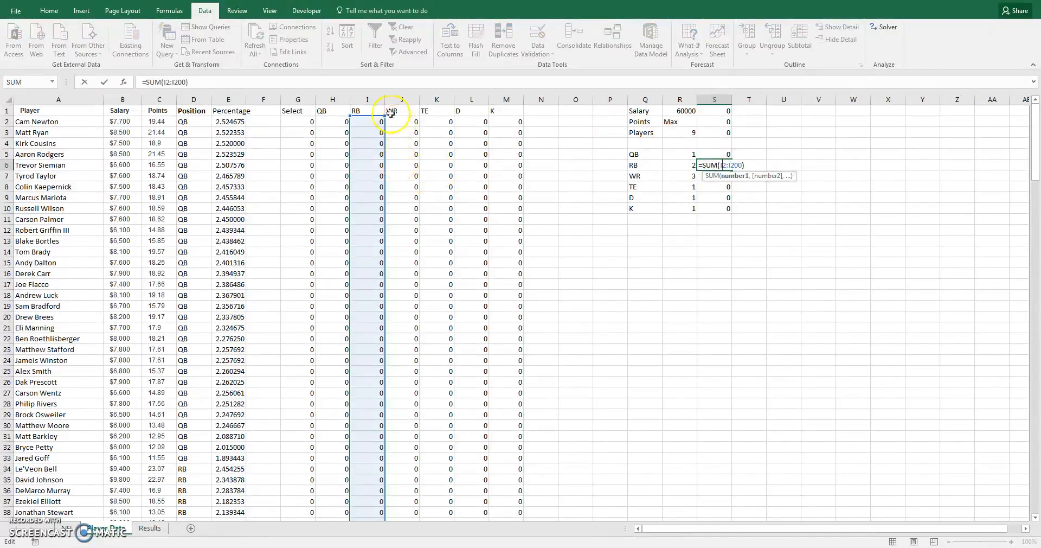
key(Escape)
Step: Inspect the WR, K and D count formulas in S7, S10 and S9 without changing them
click(711, 182)
double_click(713, 178)
key(Escape)
click(727, 205)
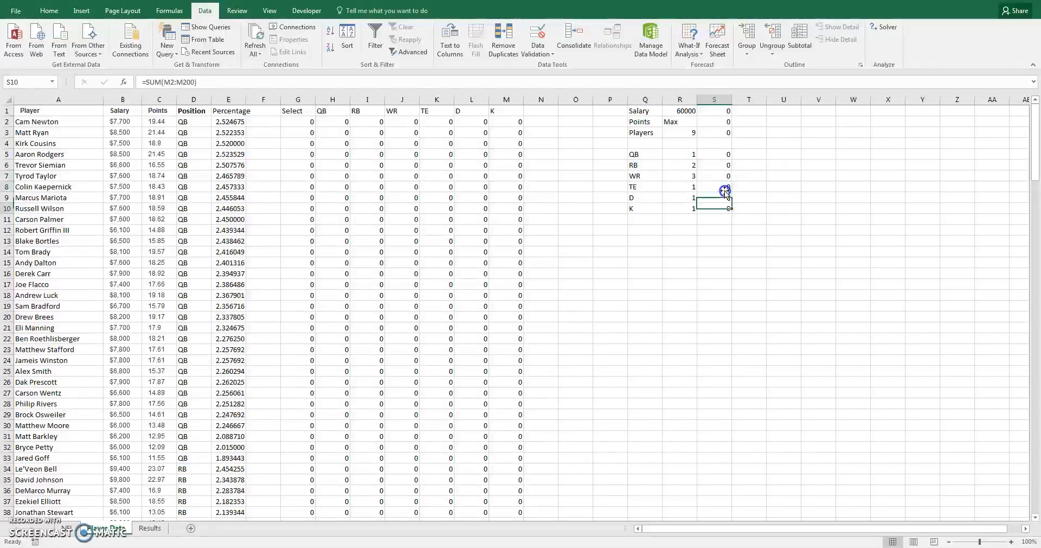
click(723, 195)
double_click(723, 195)
key(Escape)
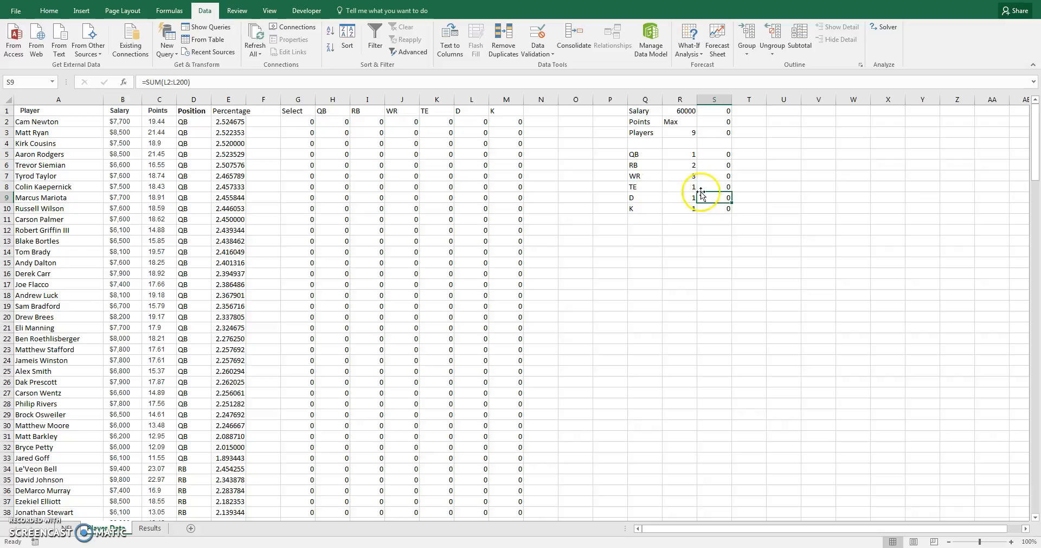
click(716, 165)
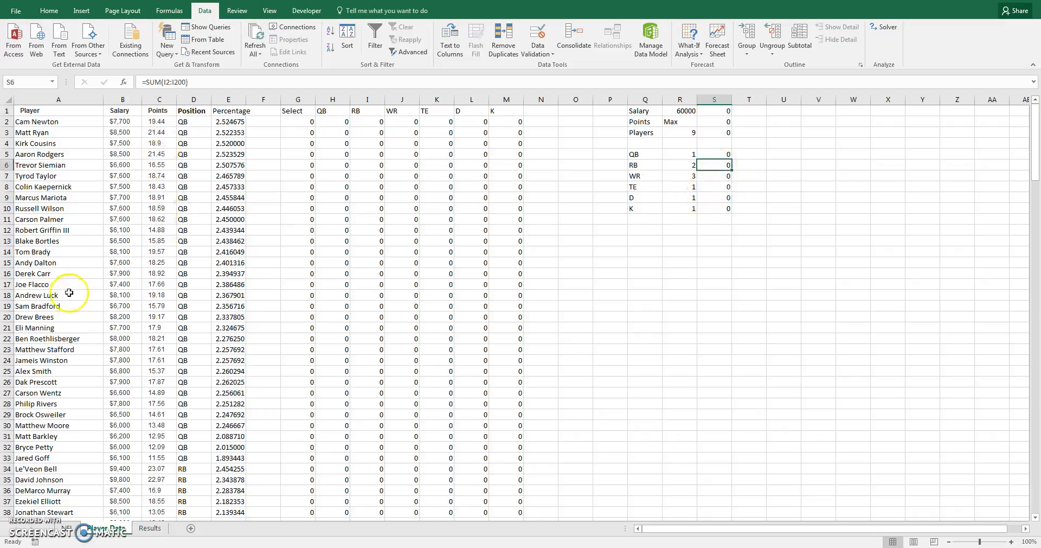
Step: Review the Select column by highlighting G2:G200, and check the Players limit in R3
click(440, 211)
click(304, 120)
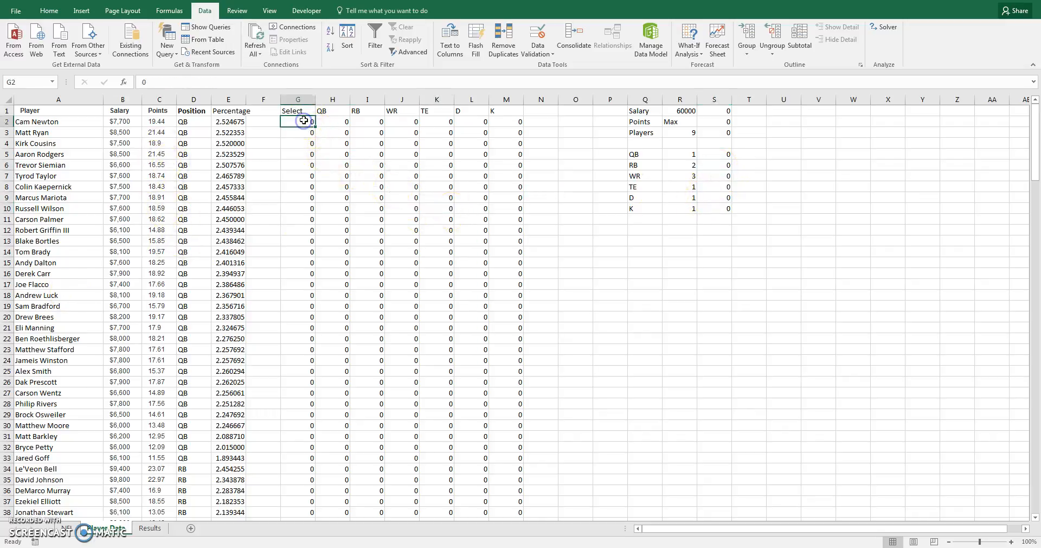
click(298, 100)
click(302, 141)
drag(301, 125, 303, 497)
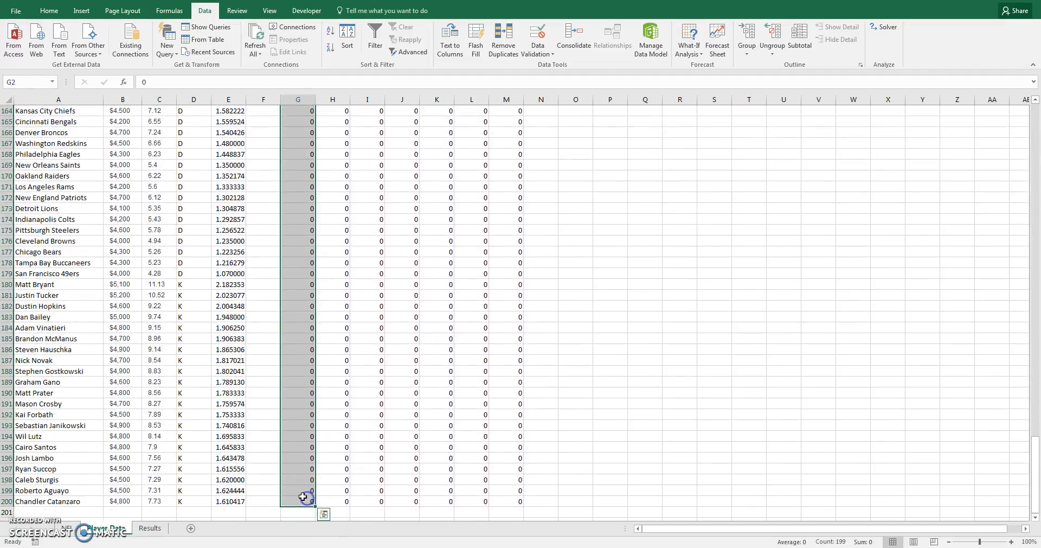
scroll(301, 493, up, 20)
scroll(300, 490, up, 13)
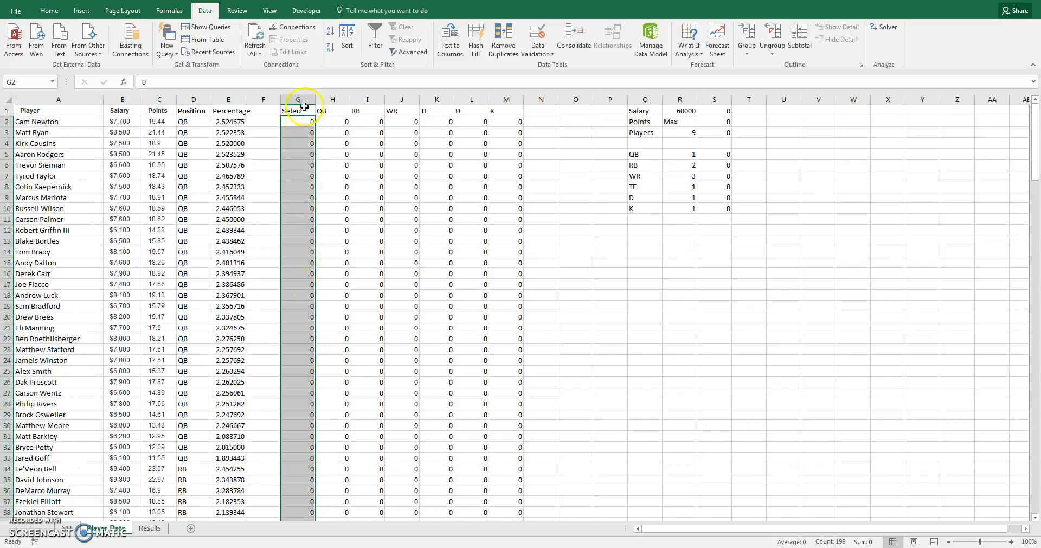
click(303, 338)
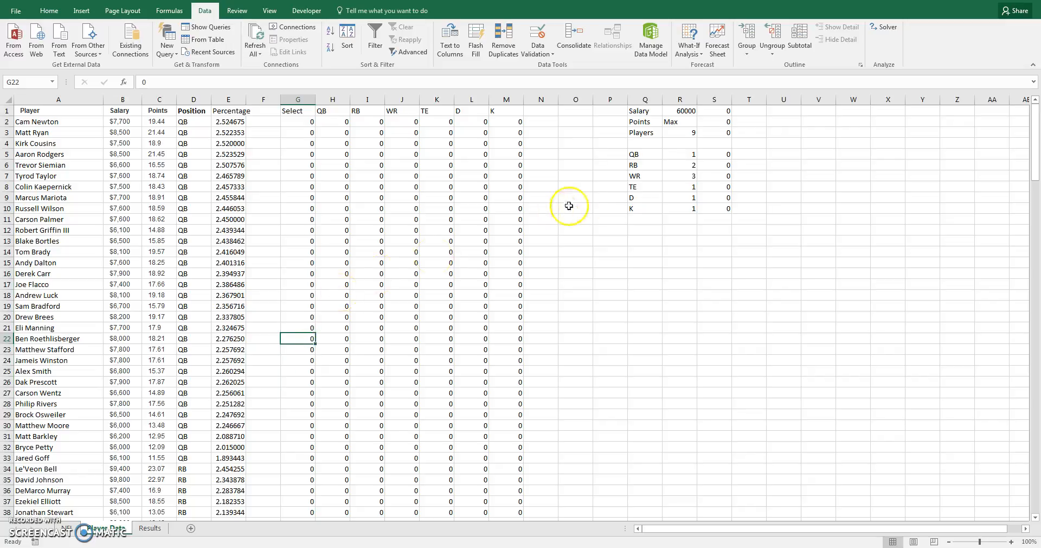
click(687, 132)
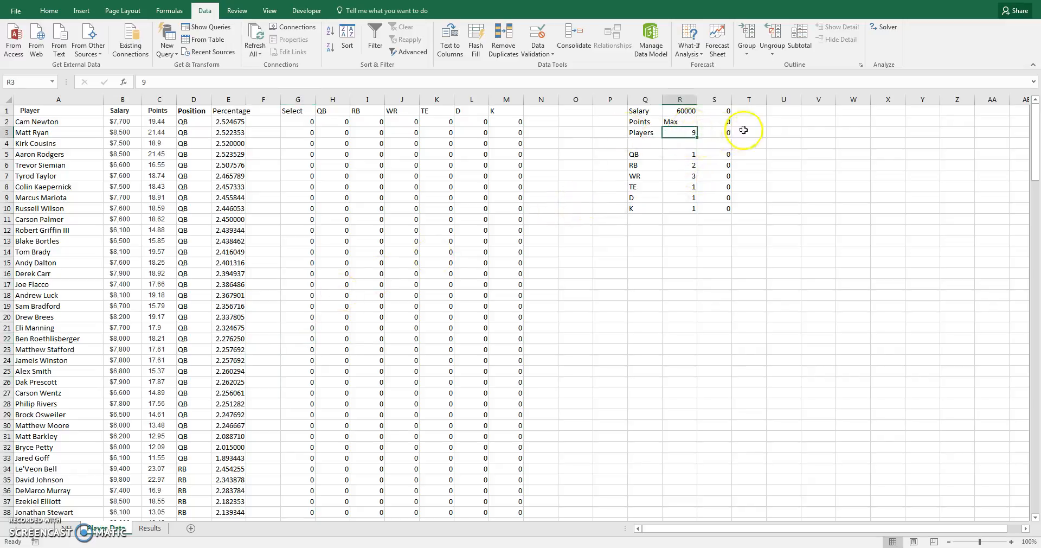
Step: Inspect the QB IF formula in H2 and the position and Select cells it references
click(333, 122)
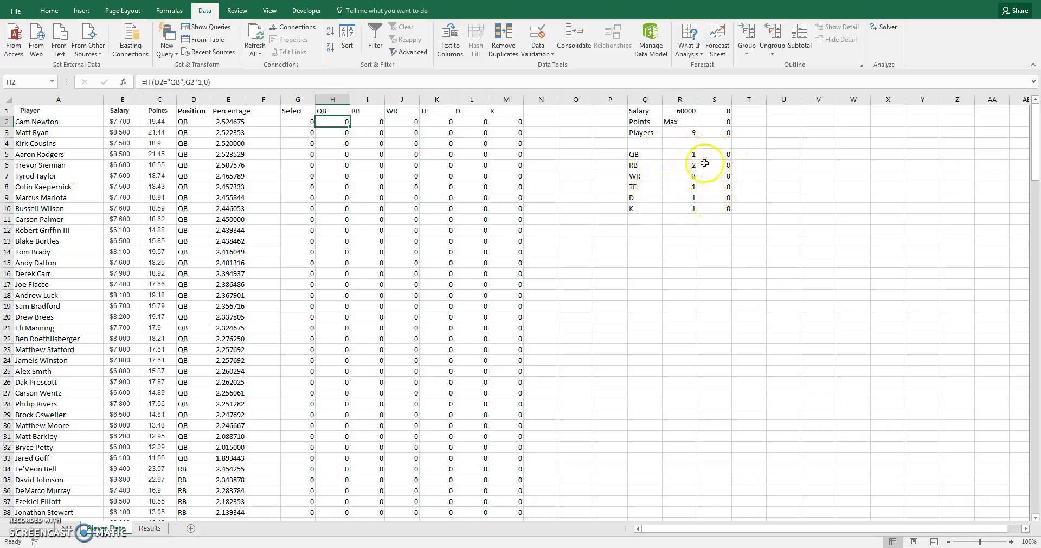
double_click(336, 123)
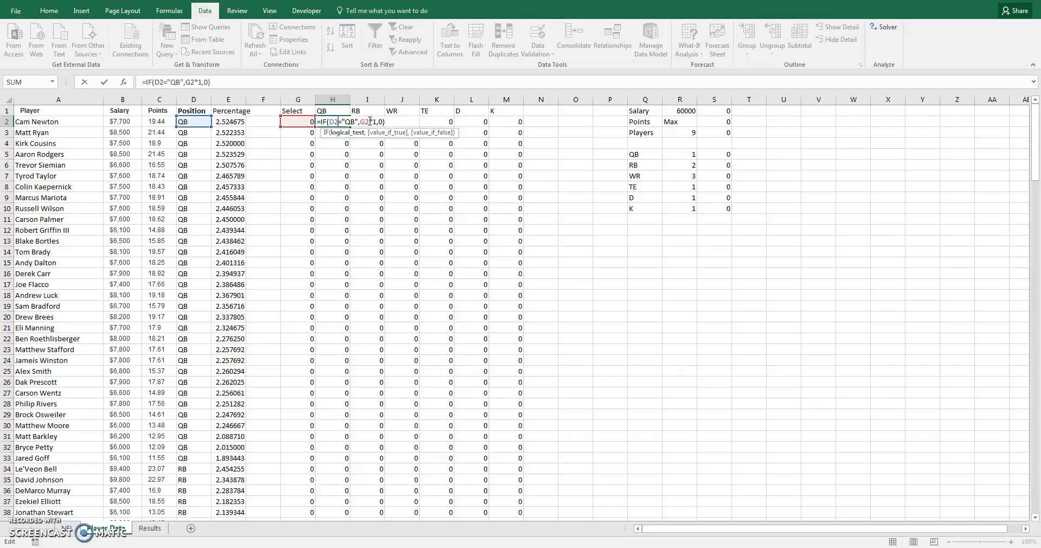
click(343, 121)
click(298, 122)
key(Return)
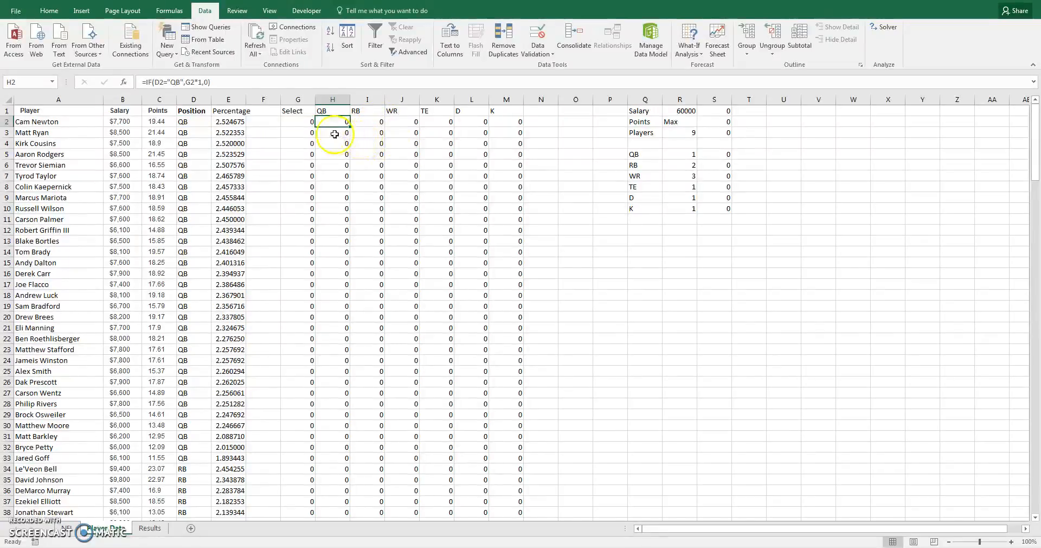
Step: Set the first player's Select value in G2 to 1 to test the QB formula and totals, and restore it to 0
click(299, 122)
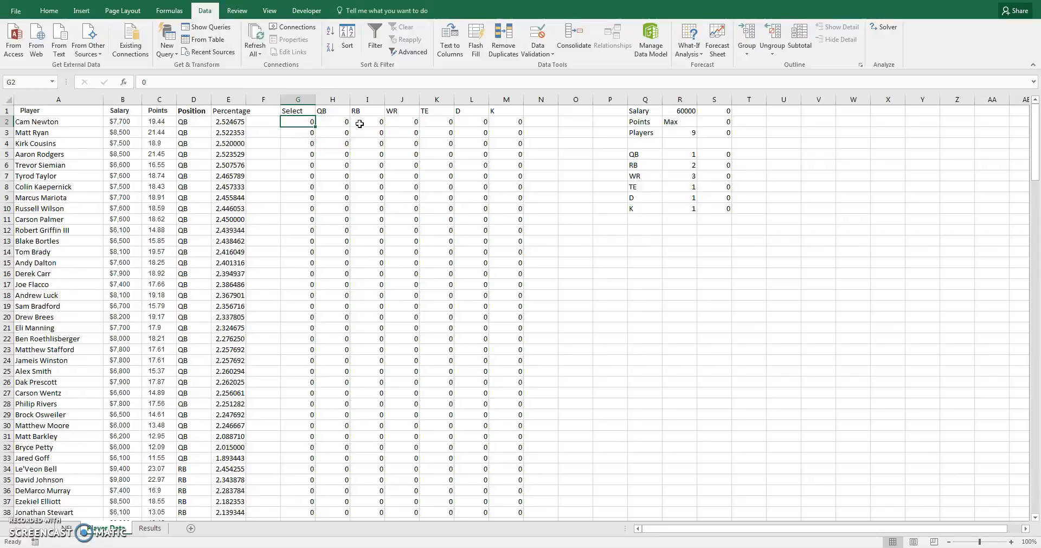
text(1)
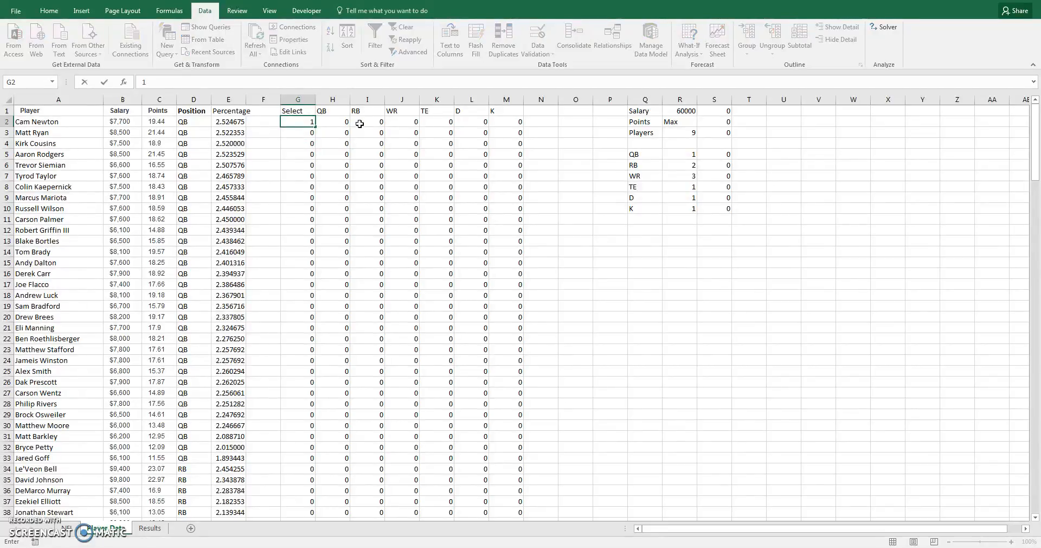
key(Return)
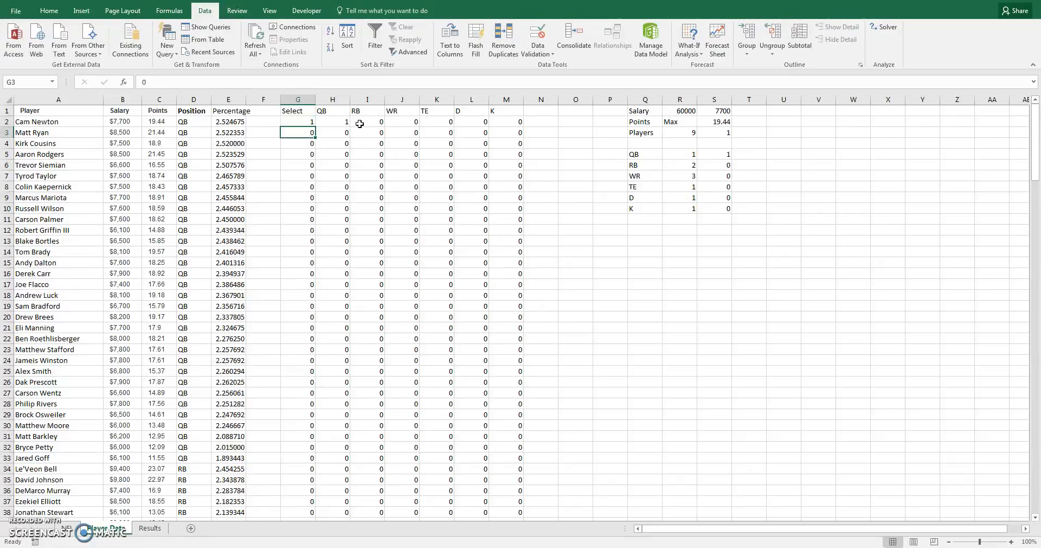
key(Up)
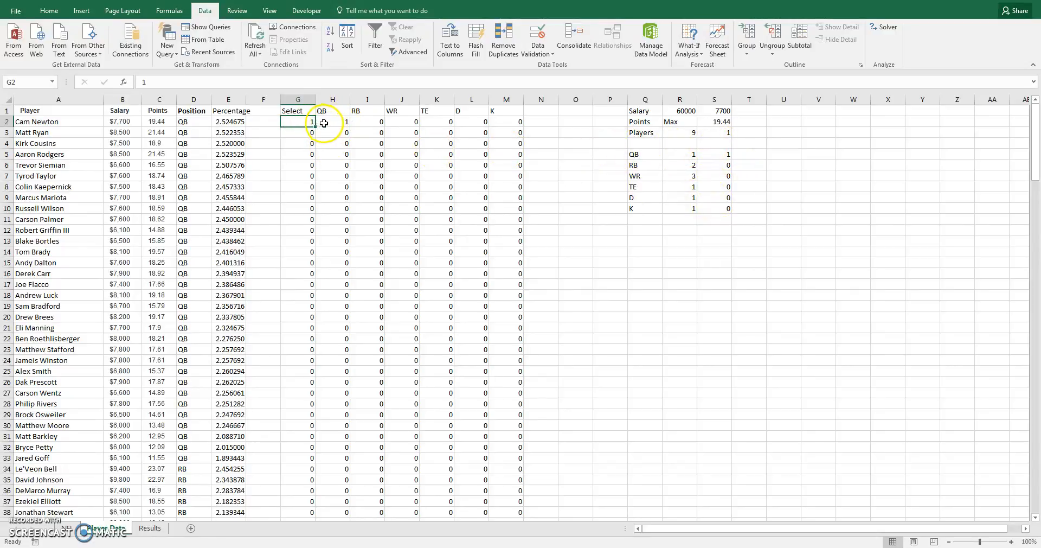
text(0)
click(440, 142)
Step: Inspect the RB IF formula in I2 and its referenced cells, leaving it as it is
click(378, 125)
click(340, 122)
click(380, 130)
click(376, 119)
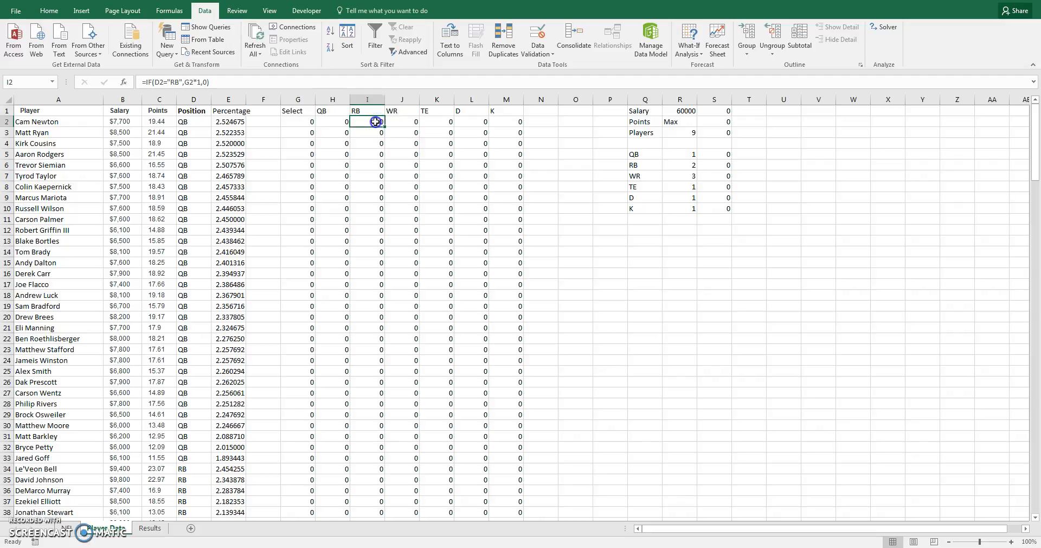
double_click(376, 120)
click(363, 122)
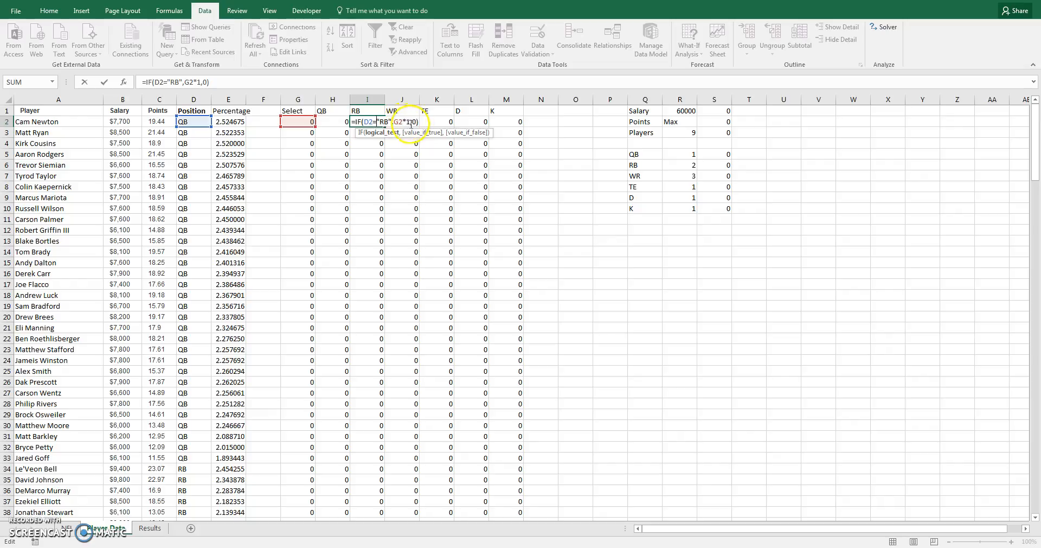
key(ctrl+Return)
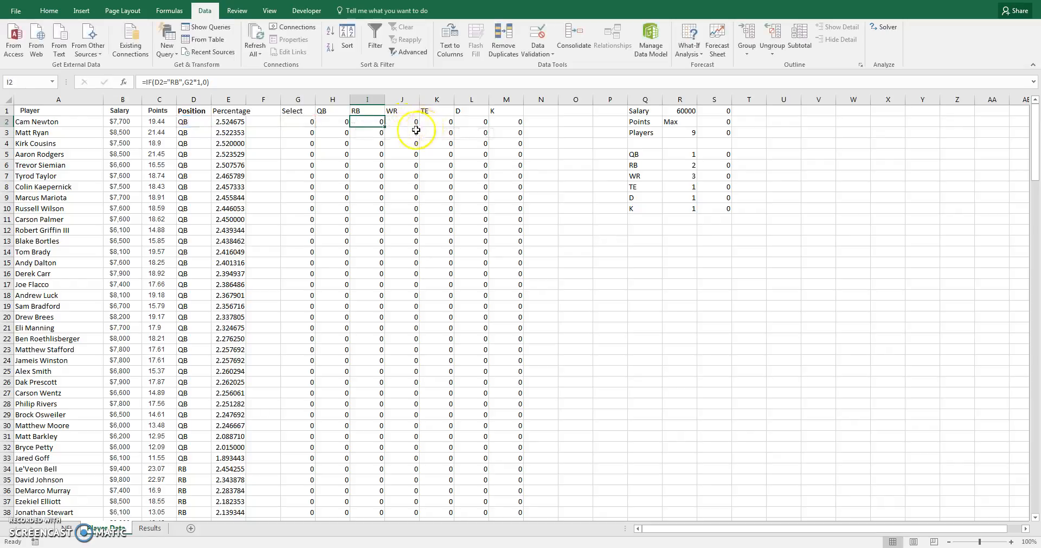
Step: Set G2 to 1 to check how the RB formula in I2 responds for a QB, and reset G2 to 0
click(308, 122)
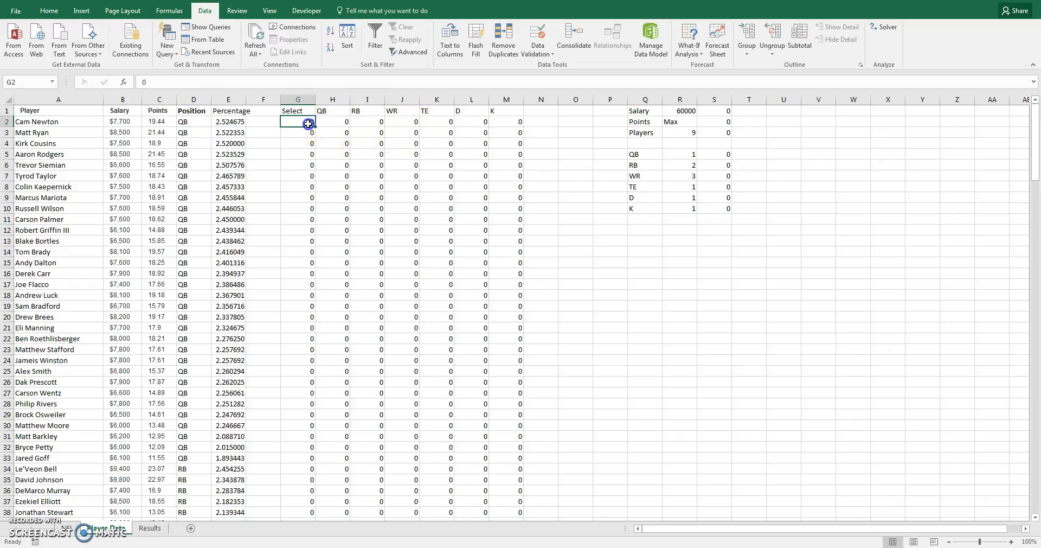
text(1)
key(ctrl+Return)
click(364, 127)
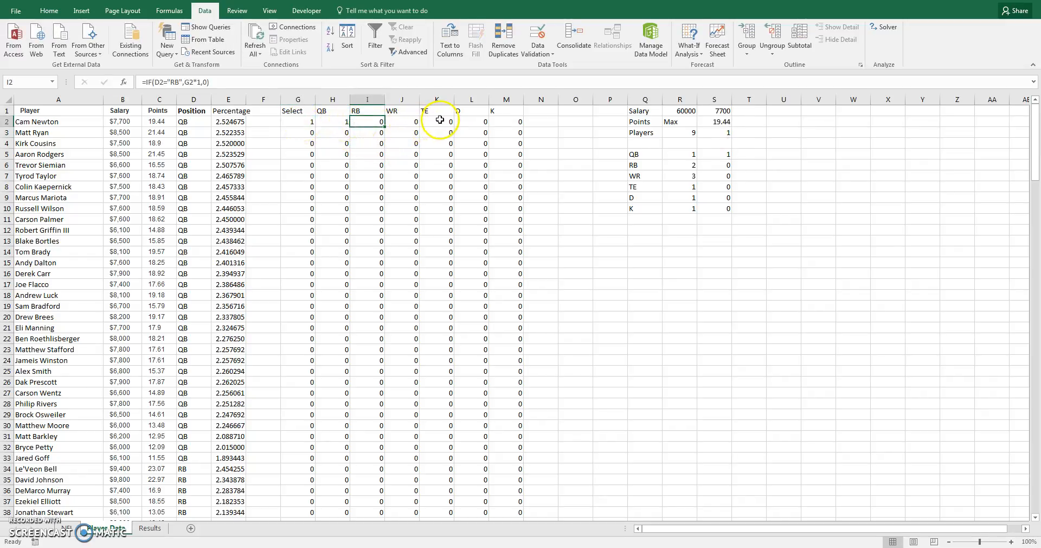
click(306, 121)
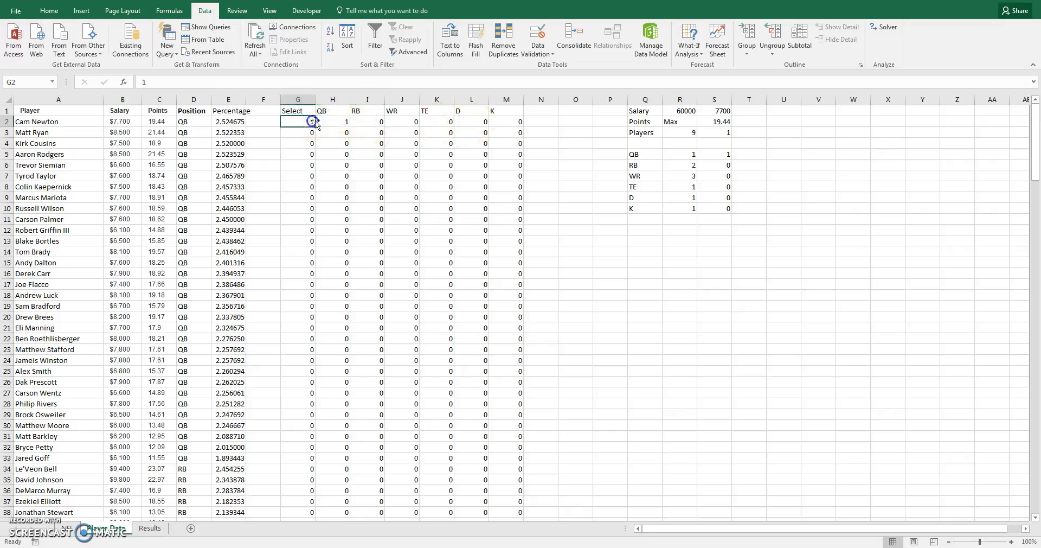
text(0)
click(424, 144)
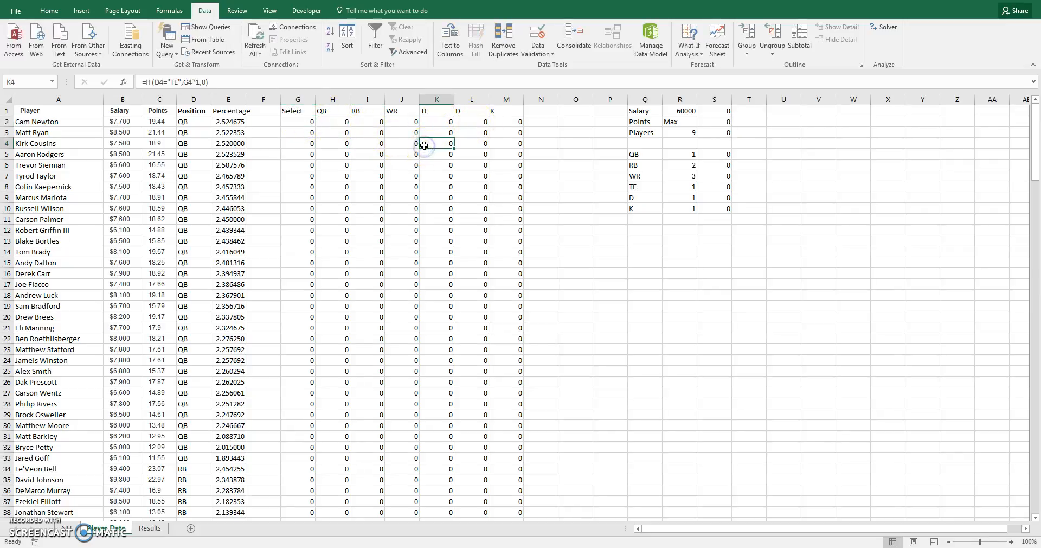
Step: Inspect the TE, D, K and WR formulas in row 2 and review the position columns H through M
click(445, 123)
click(475, 123)
click(512, 123)
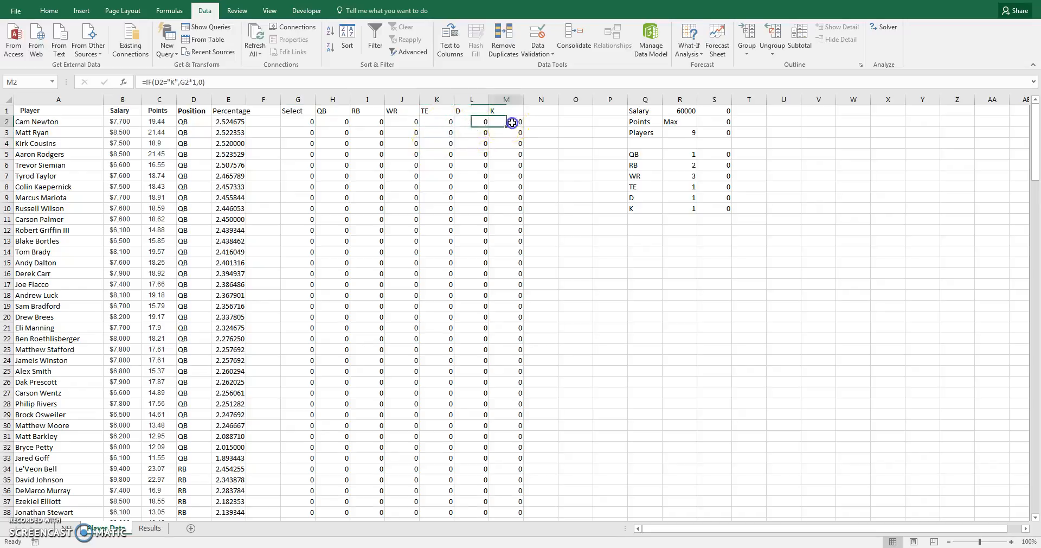
click(410, 123)
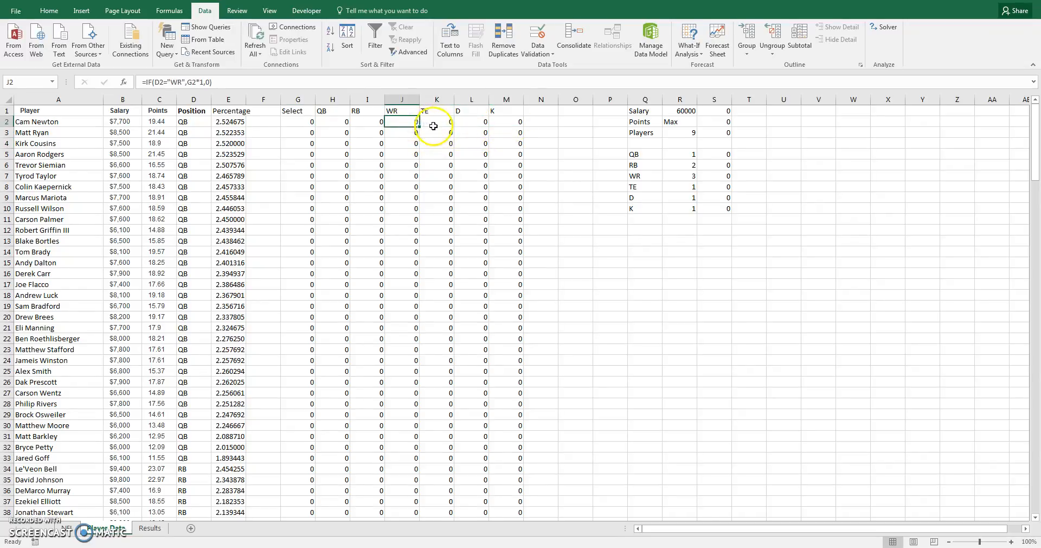
double_click(405, 123)
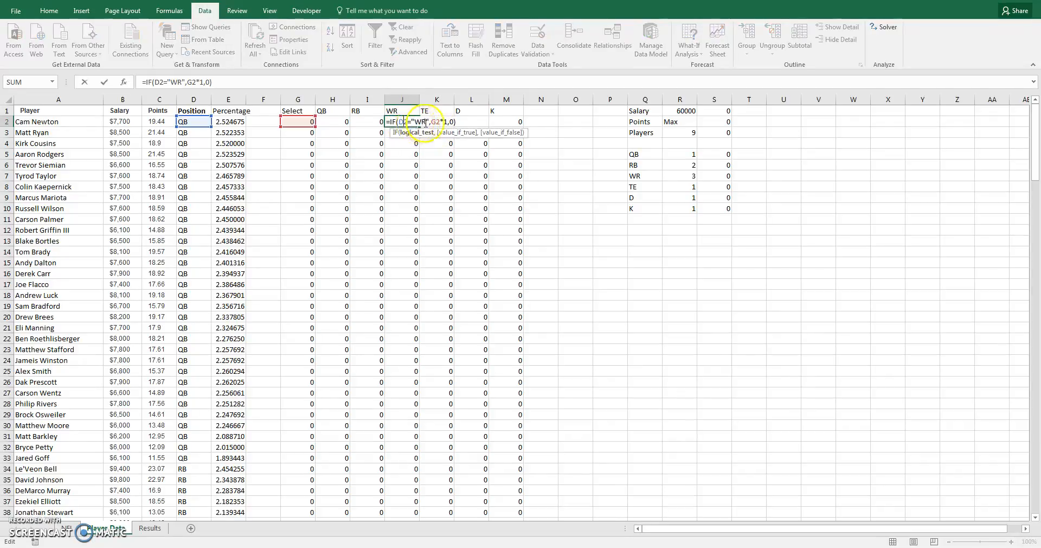
key(Escape)
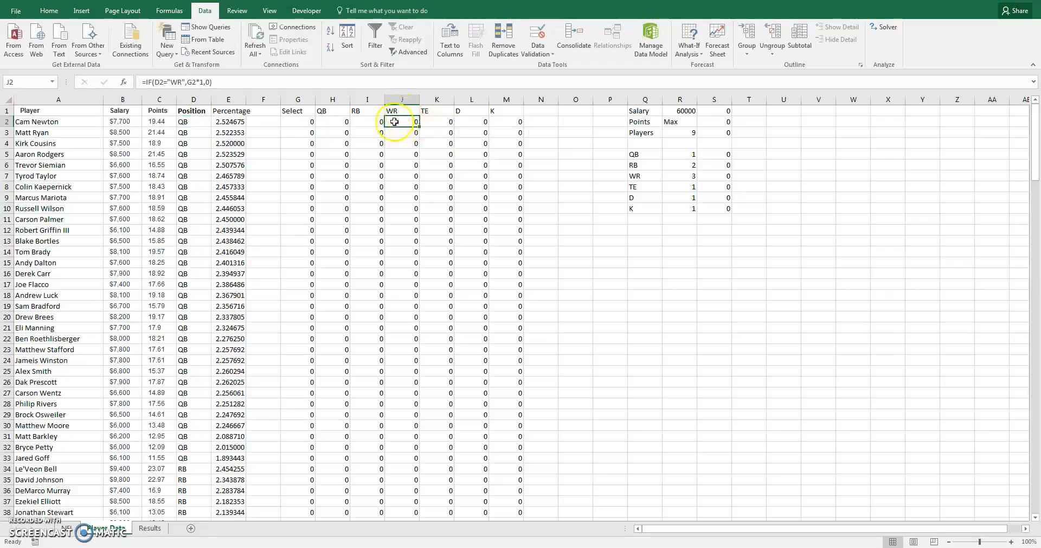
drag(336, 100, 512, 102)
click(500, 132)
click(345, 123)
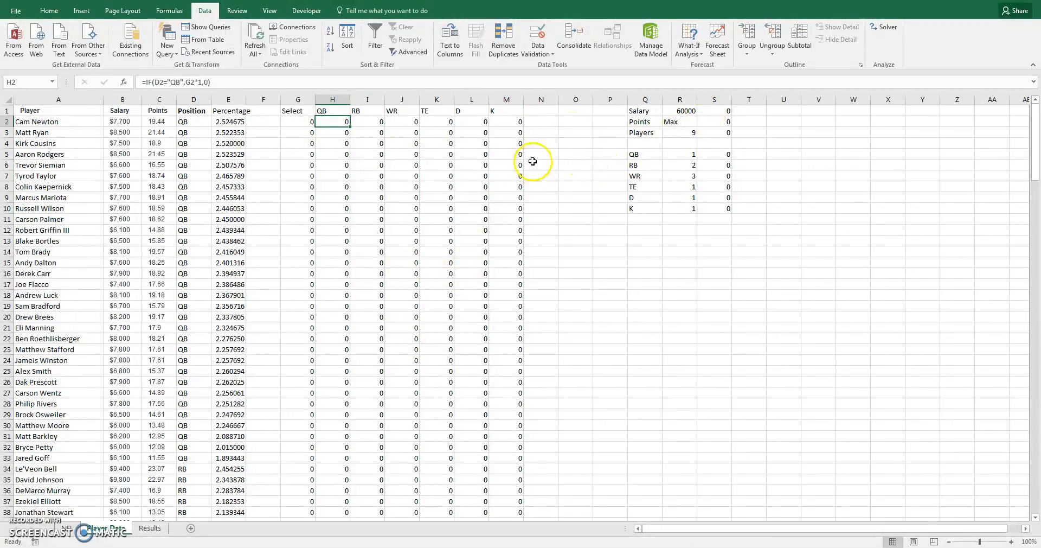
Step: Open Solver and set its objective to cell S2, the total Points, with the goal of Max
click(885, 27)
drag(534, 80, 414, 83)
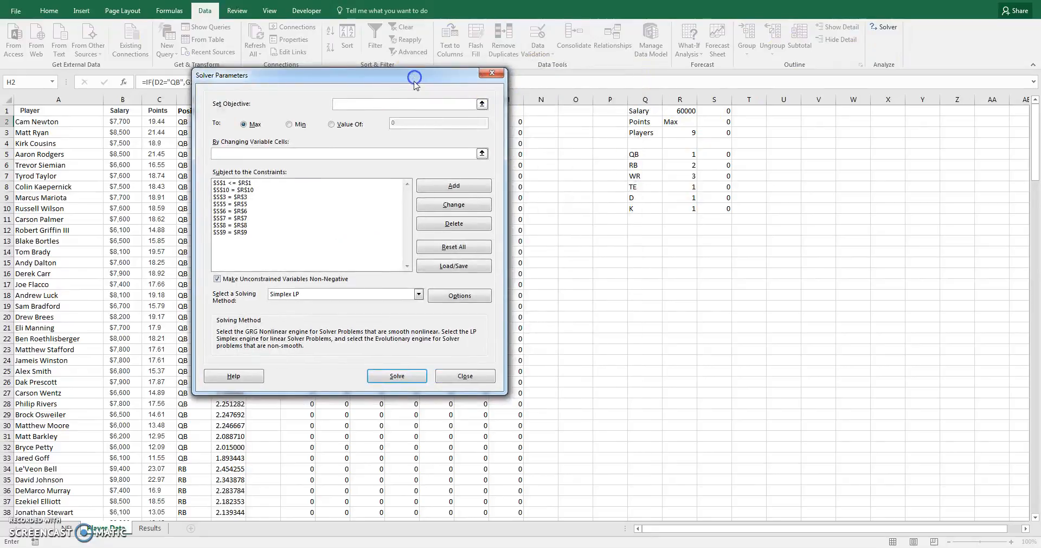
click(482, 104)
click(715, 123)
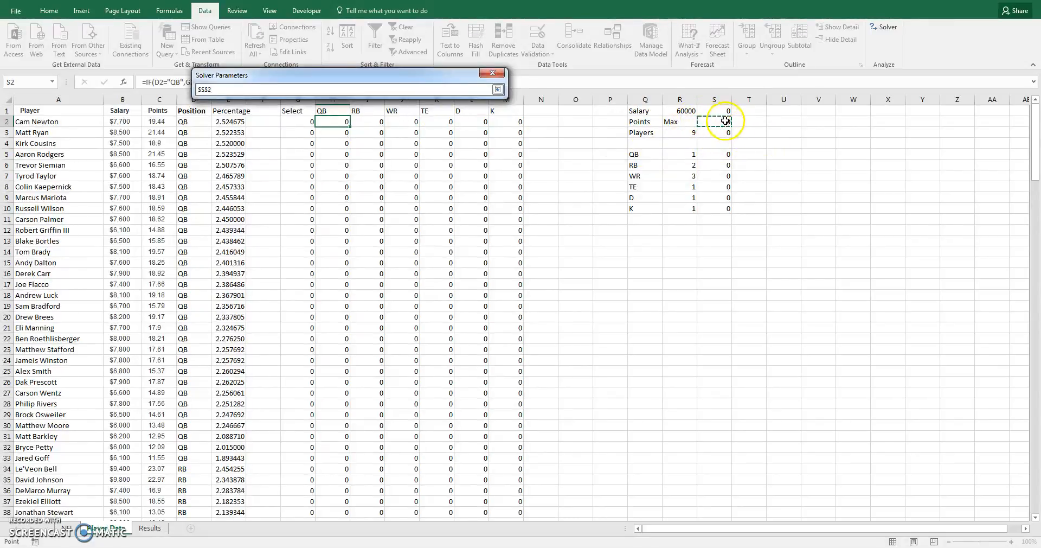
key(Return)
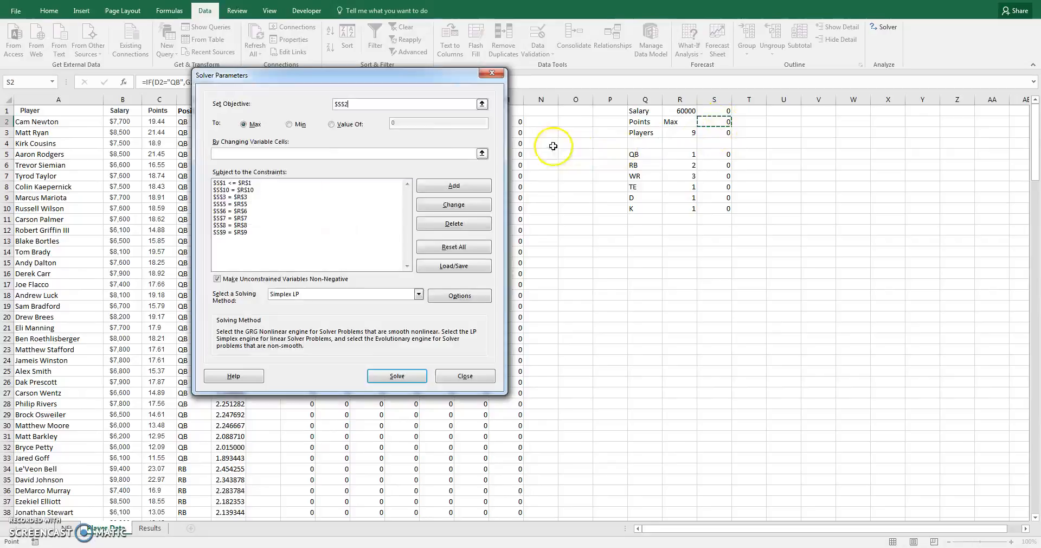
click(245, 129)
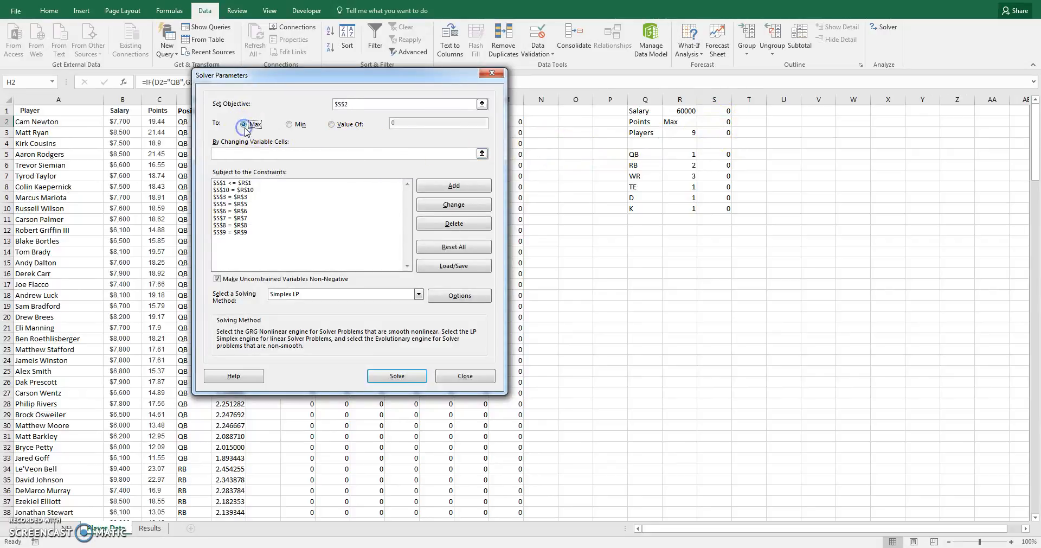
Step: Set Solver's changing variable cells to the Select column range G2:G200
click(481, 153)
drag(302, 122, 301, 499)
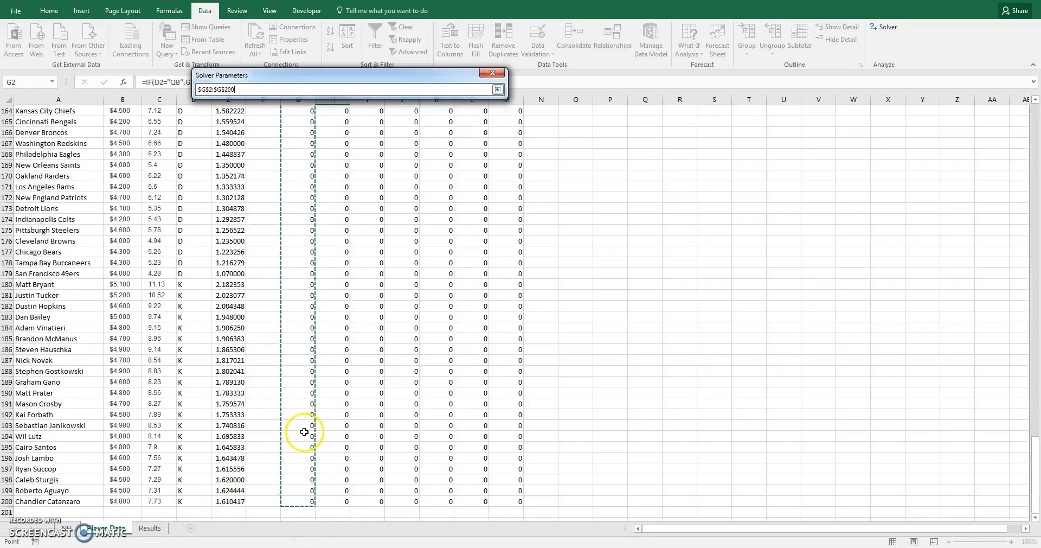
key(Return)
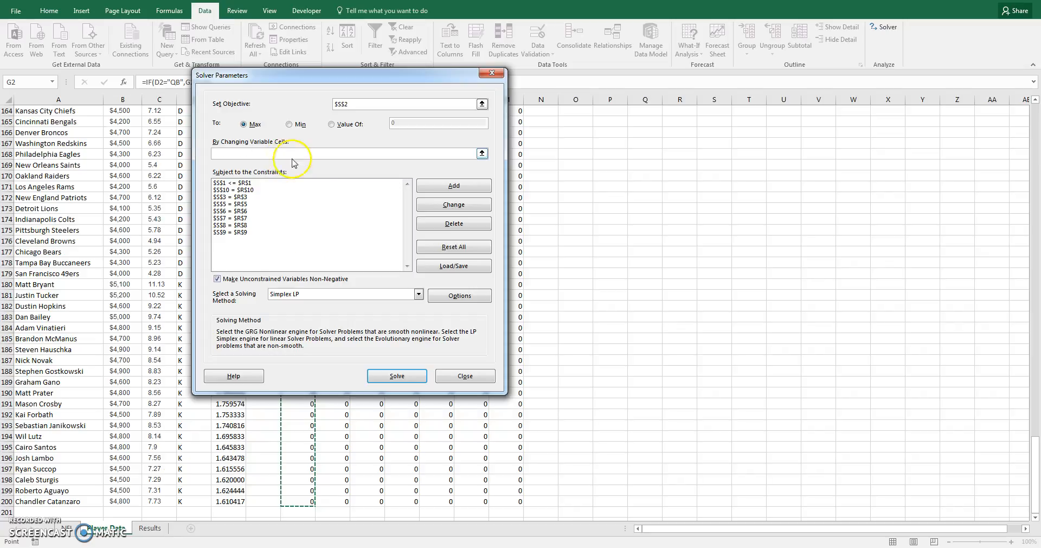
scroll(698, 316, up, 12)
scroll(695, 323, up, 20)
scroll(659, 312, up, 1)
Step: Move the Solver dialog clear of the player data and add a constraint making G2:G200 binary
click(277, 183)
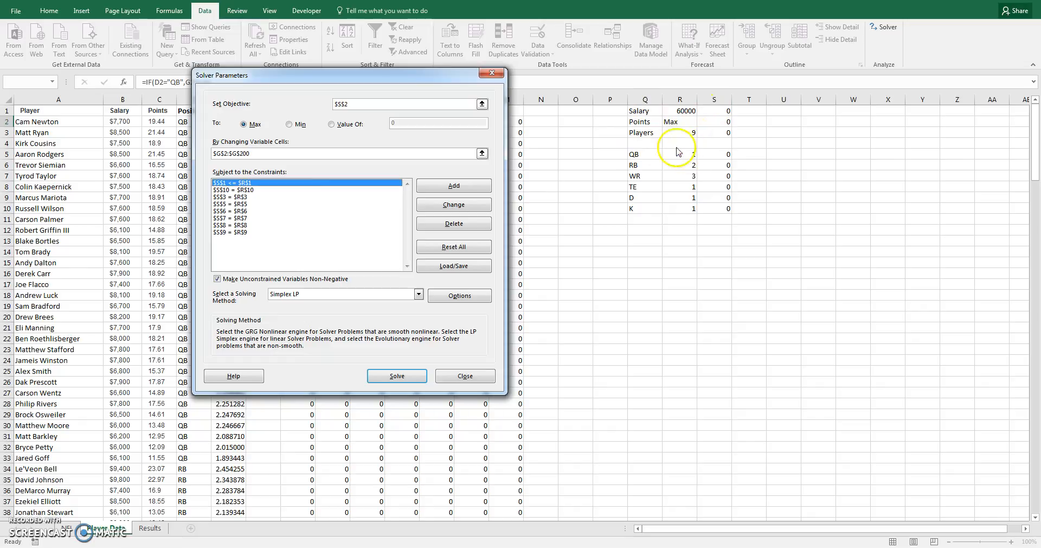
drag(388, 81, 807, 73)
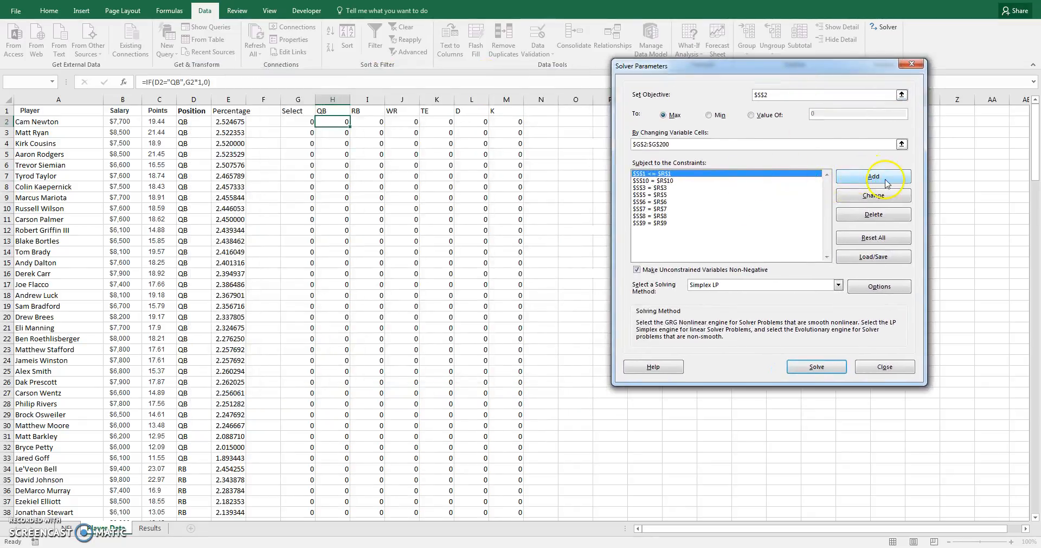
click(839, 180)
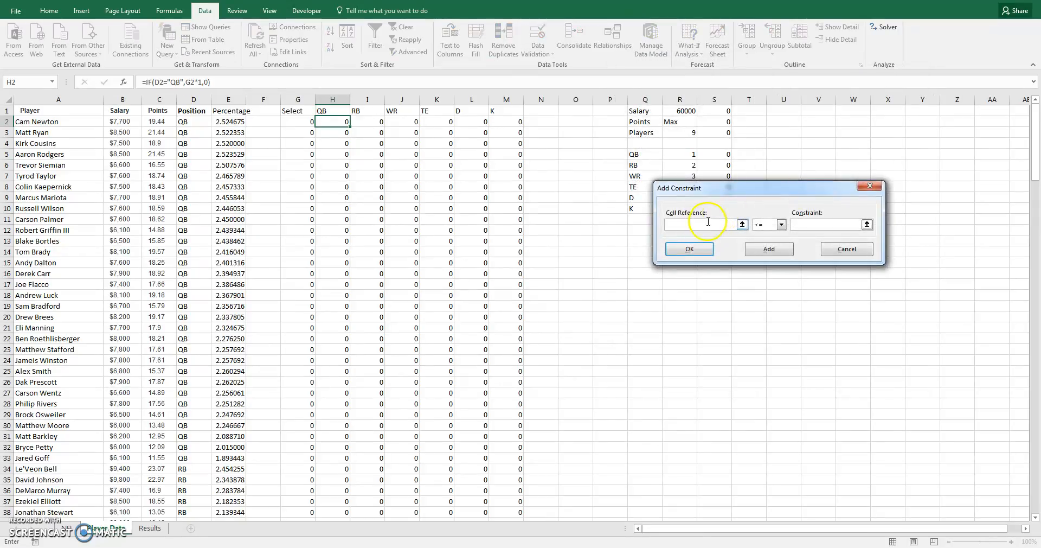
drag(301, 123, 307, 505)
click(780, 224)
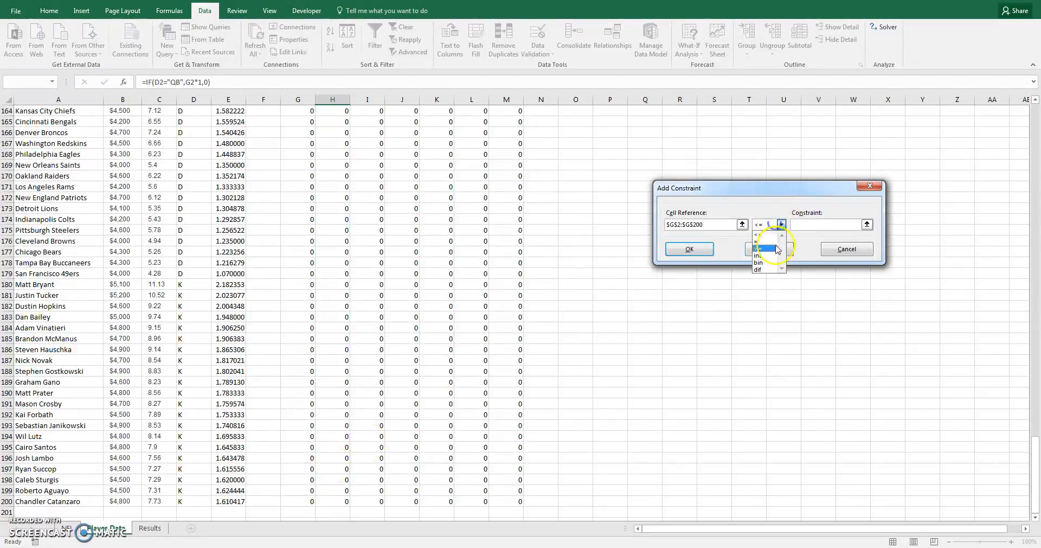
click(765, 263)
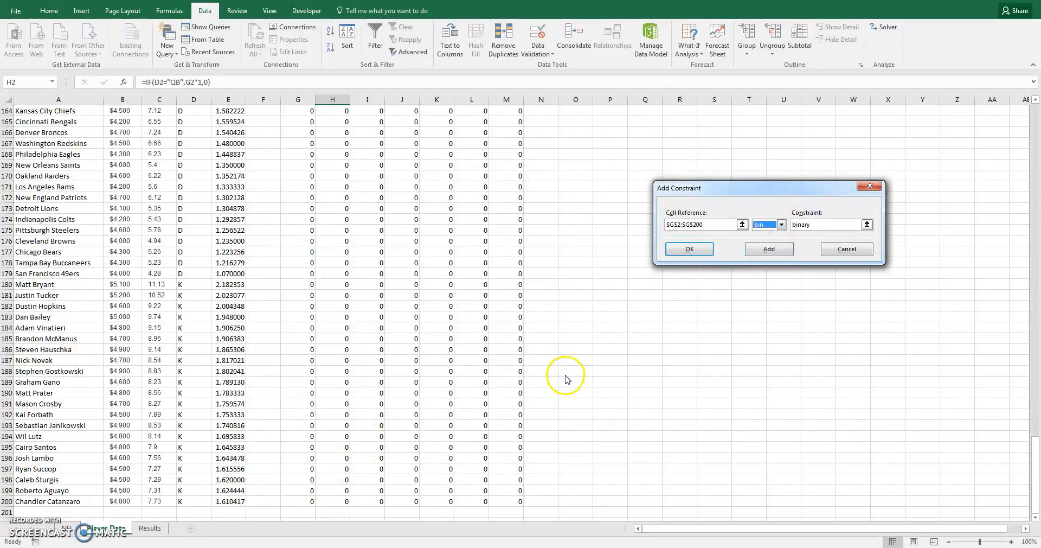
click(696, 250)
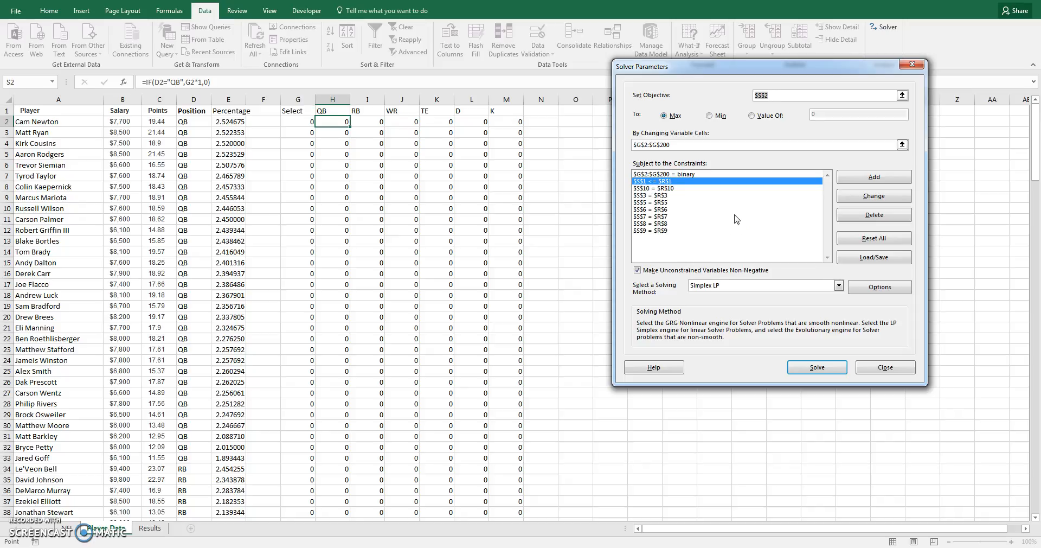
Step: Choose Simplex LP as the solving method, run Solver and keep its solution
click(754, 286)
click(756, 296)
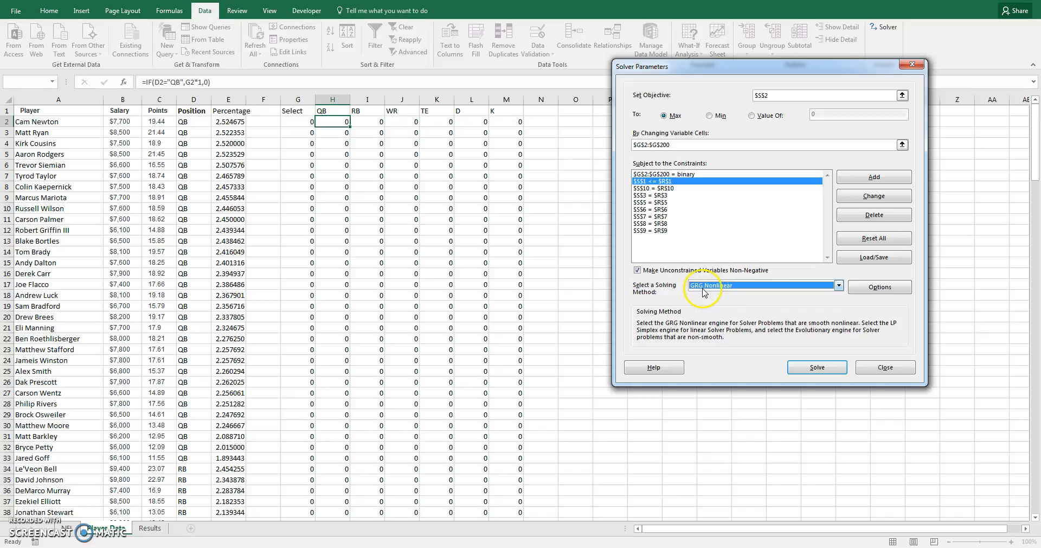
click(744, 290)
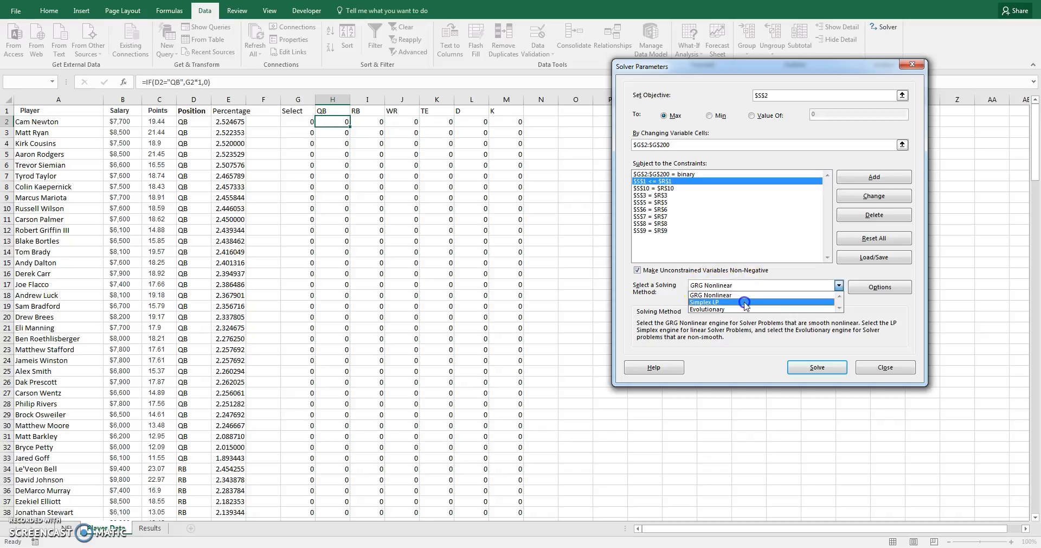
click(745, 302)
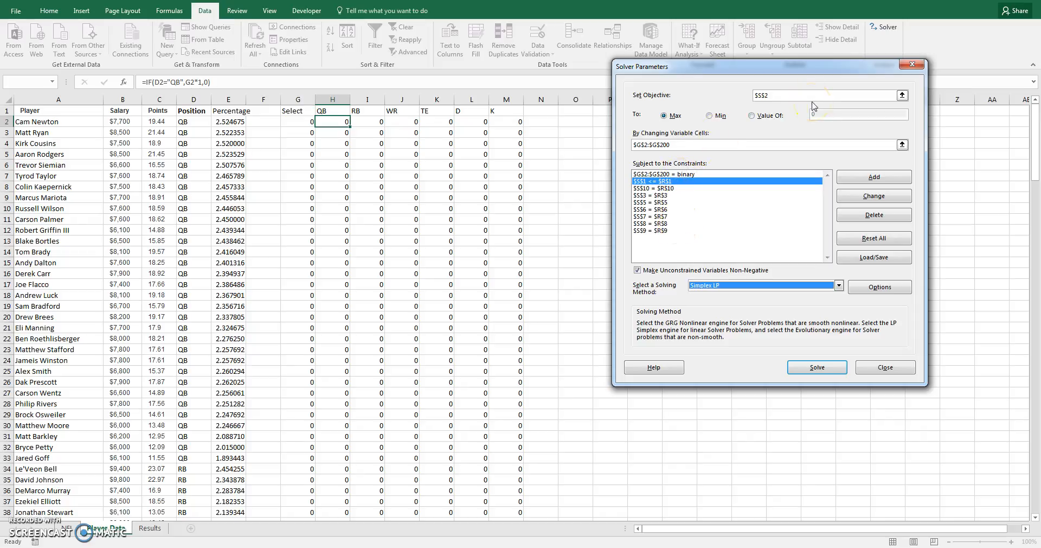
click(819, 368)
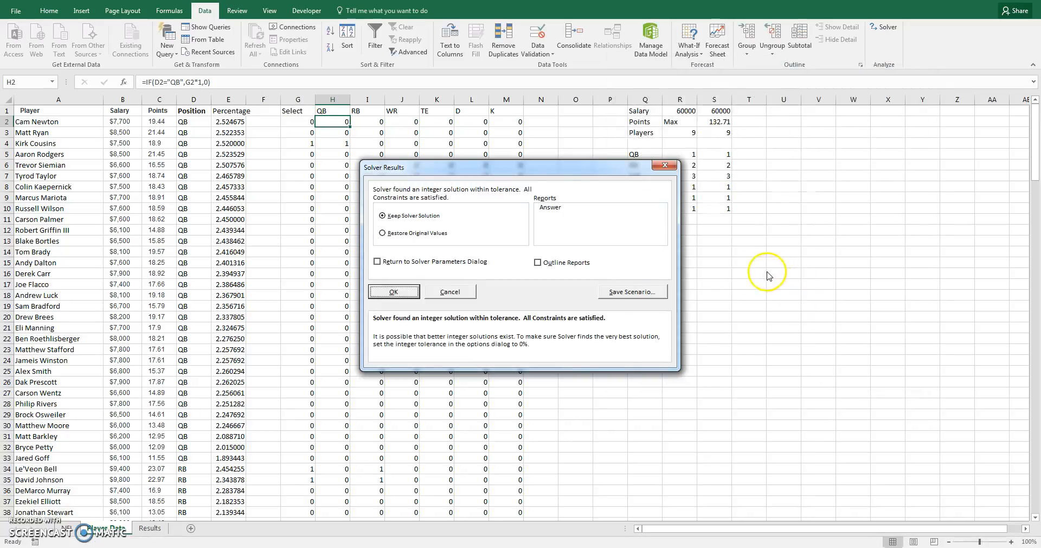
click(394, 292)
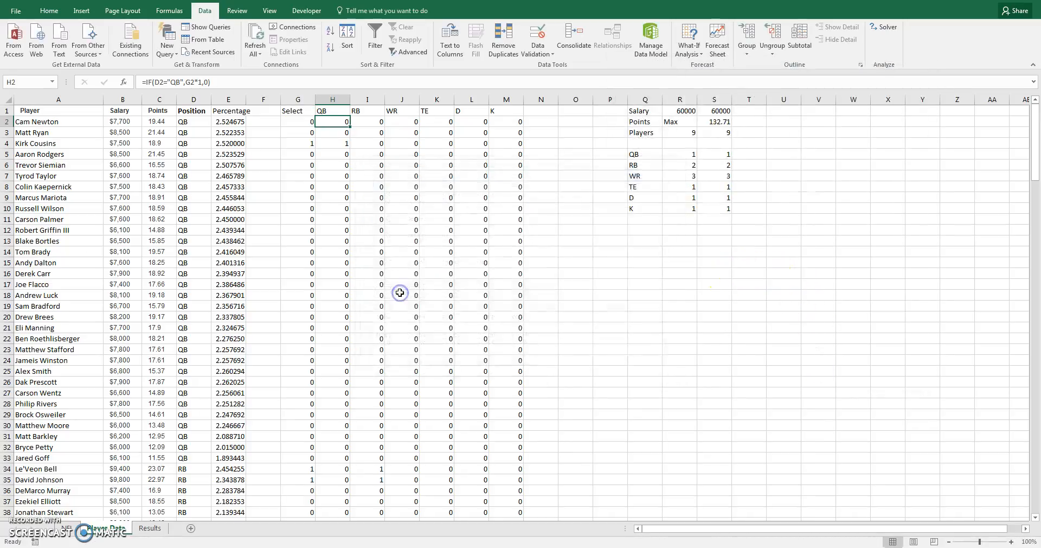
Step: Review the salary, points, player and position totals in column S and the solved values in the Select column
click(727, 112)
click(729, 125)
click(736, 126)
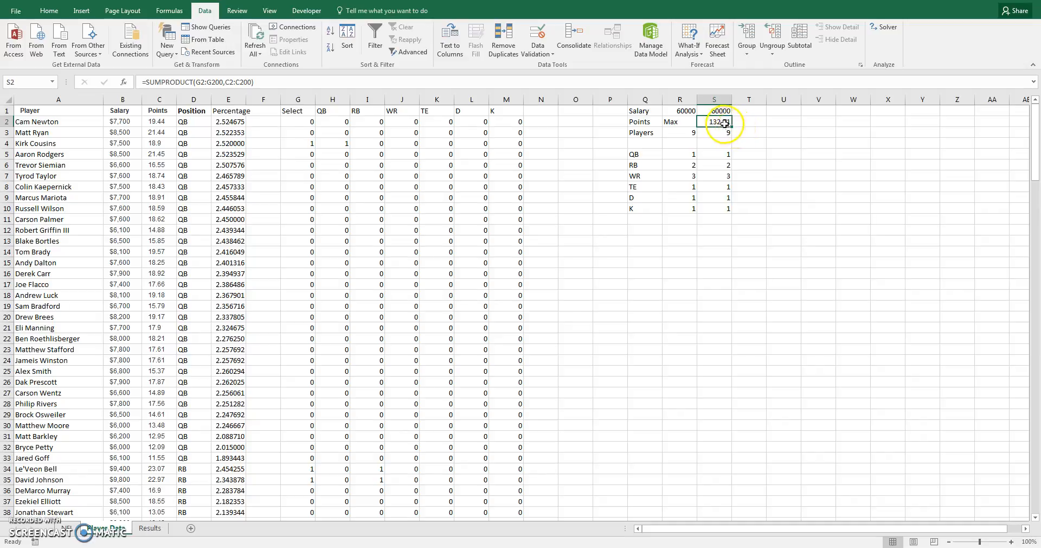
click(725, 132)
drag(725, 154, 726, 208)
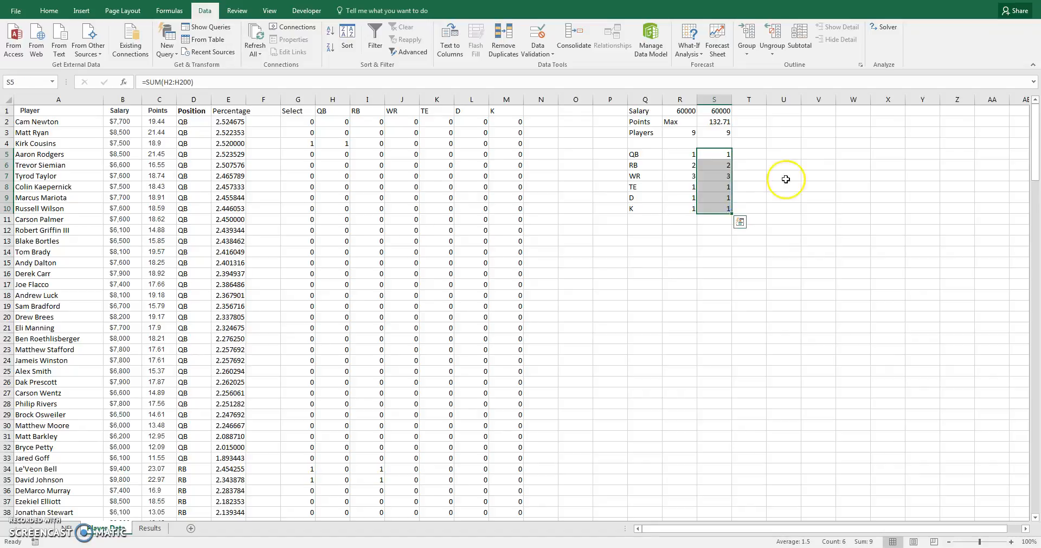
click(589, 193)
click(310, 144)
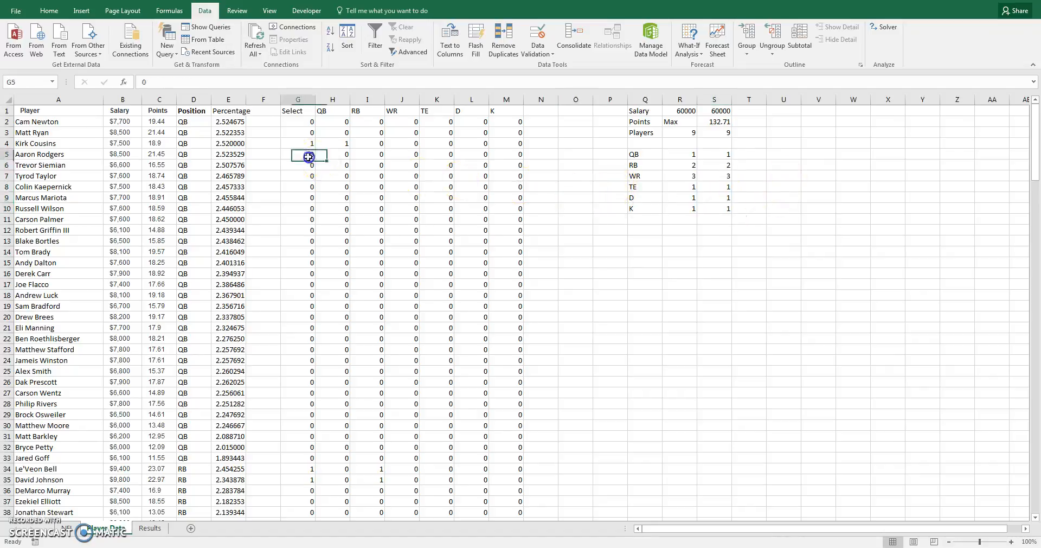
Step: Add filters to the header row from Select onward and filter the Select column to show only 1
click(300, 111)
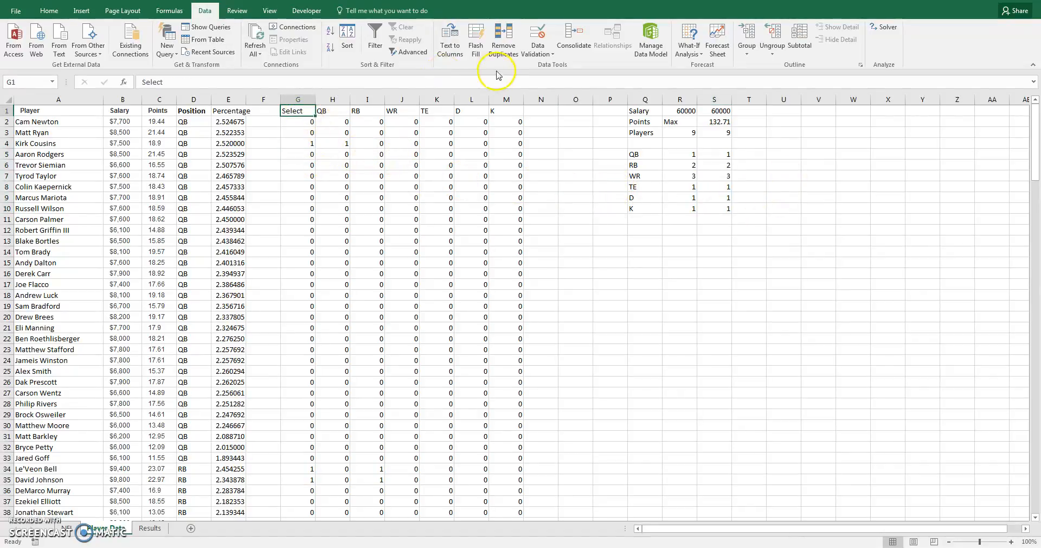
click(49, 10)
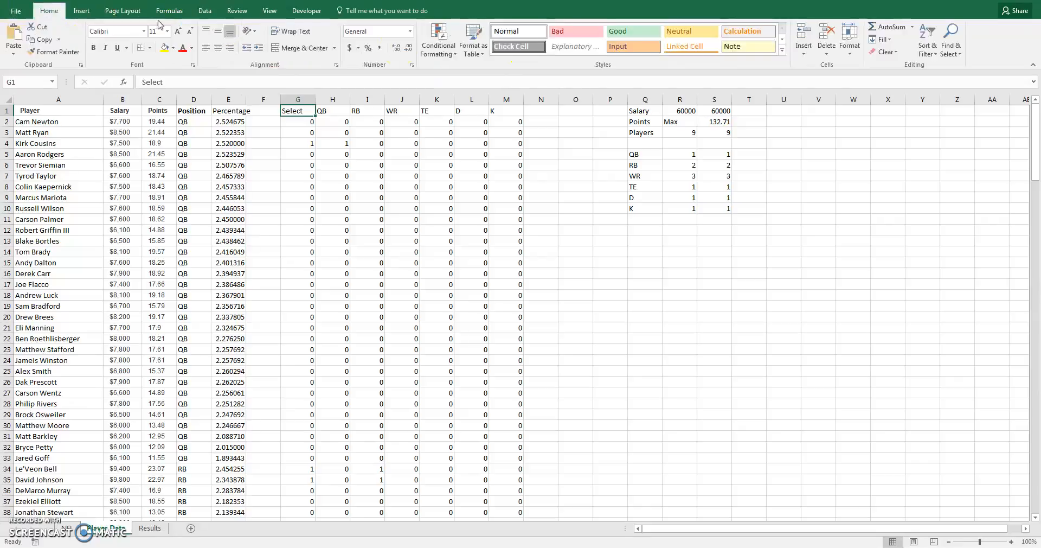
click(926, 44)
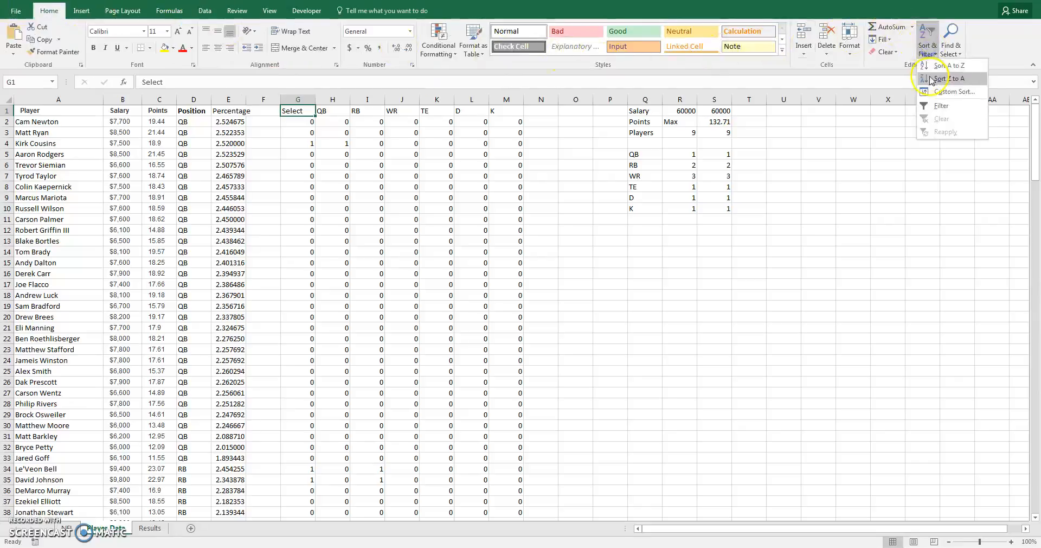
click(941, 105)
click(311, 111)
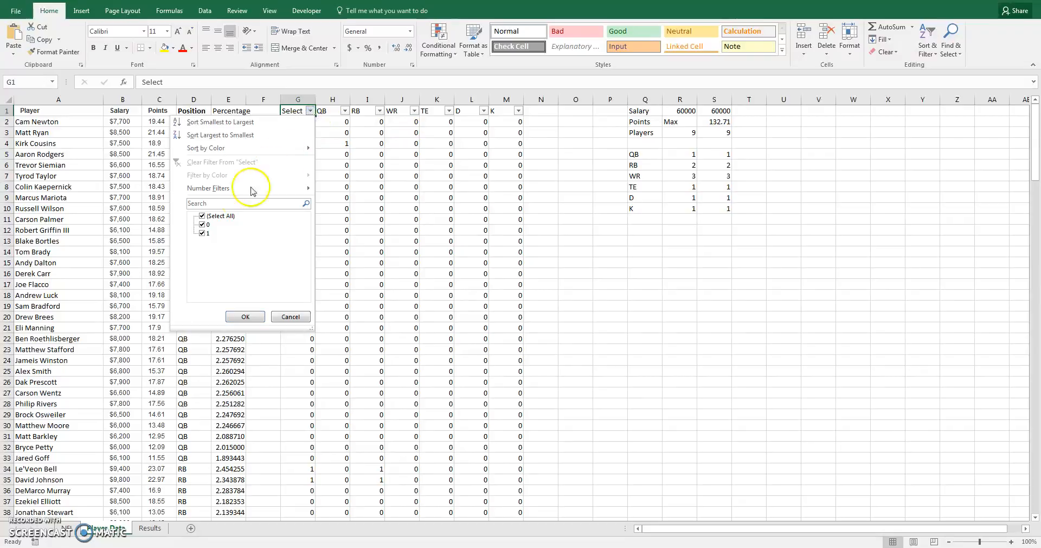
click(202, 216)
click(202, 233)
click(264, 313)
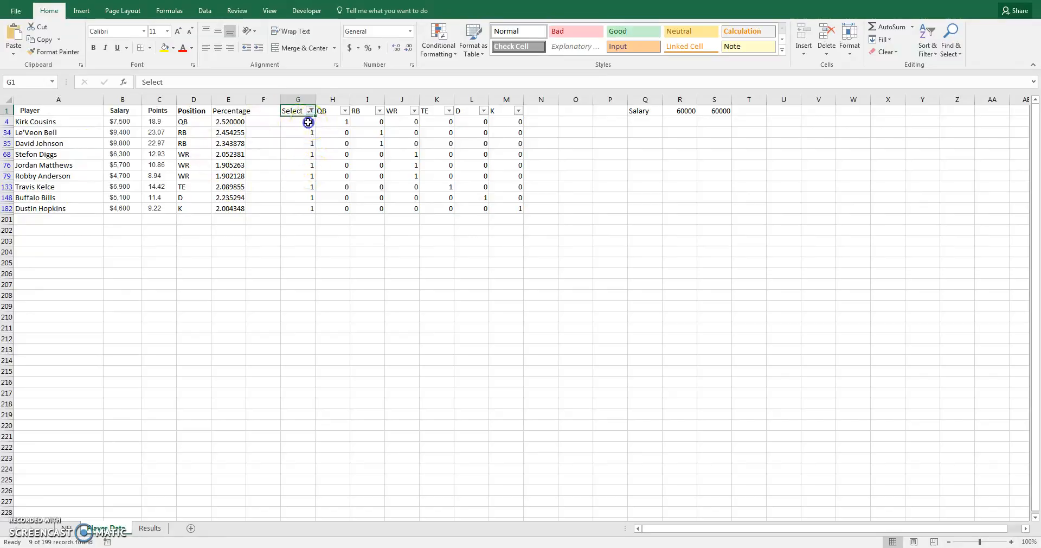
Step: Examine the filtered lineup's Select values and each chosen player's position flag in columns H through M
drag(309, 121, 313, 209)
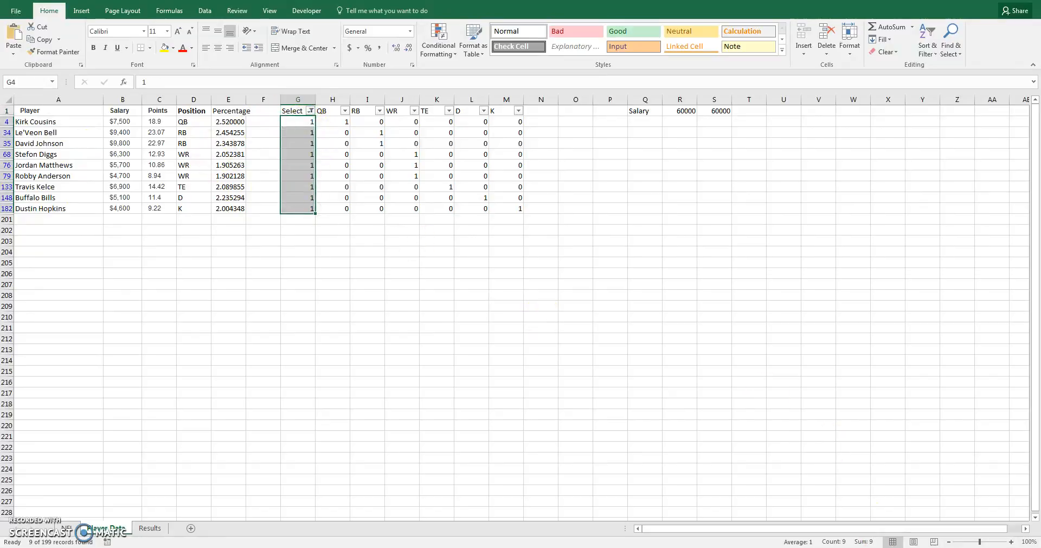
click(330, 168)
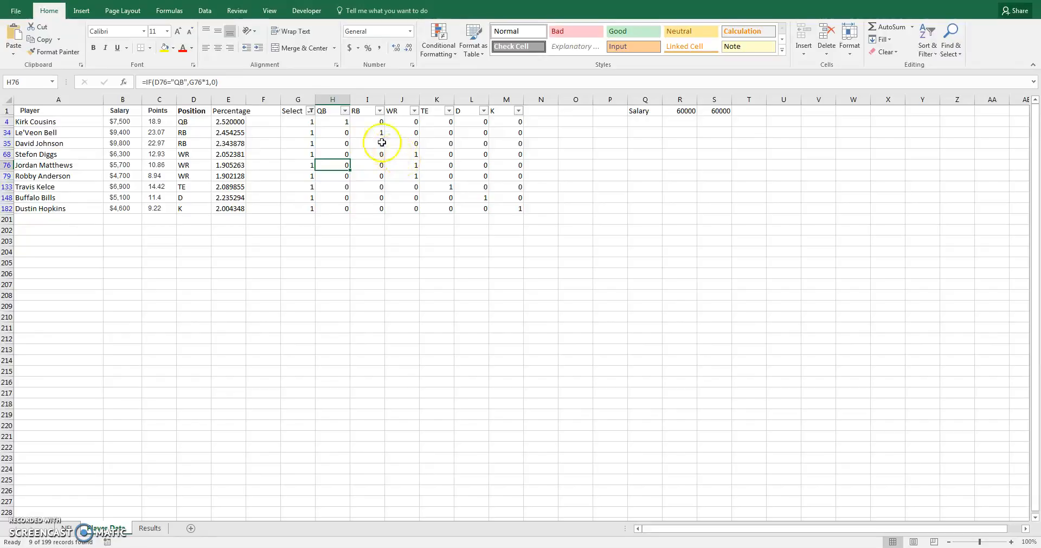
click(343, 123)
click(371, 132)
click(379, 143)
click(407, 154)
click(411, 165)
click(414, 175)
click(442, 186)
click(482, 198)
click(516, 208)
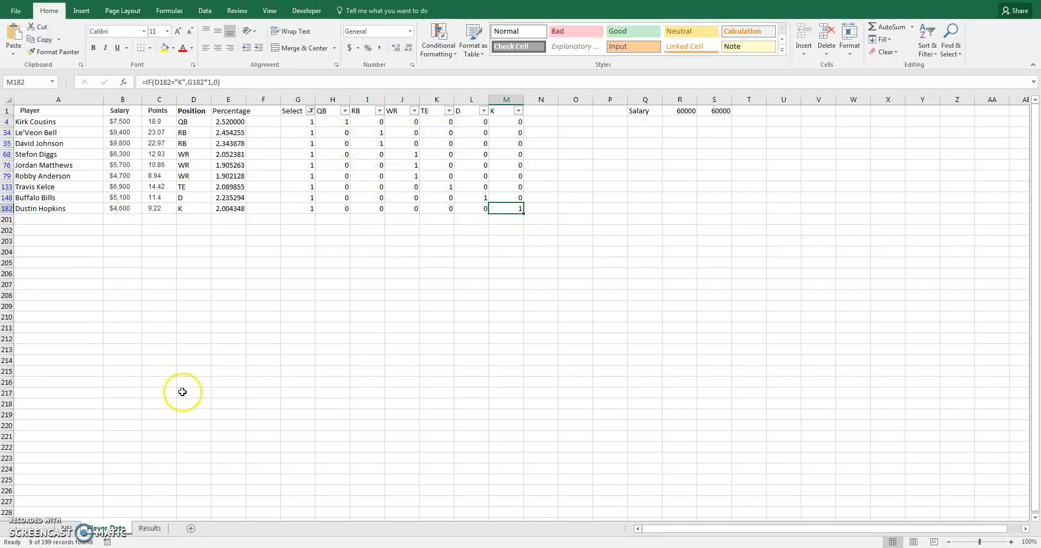
Step: Open the Results sheet and review the lineup's players, points and positions in A2:C10
click(151, 528)
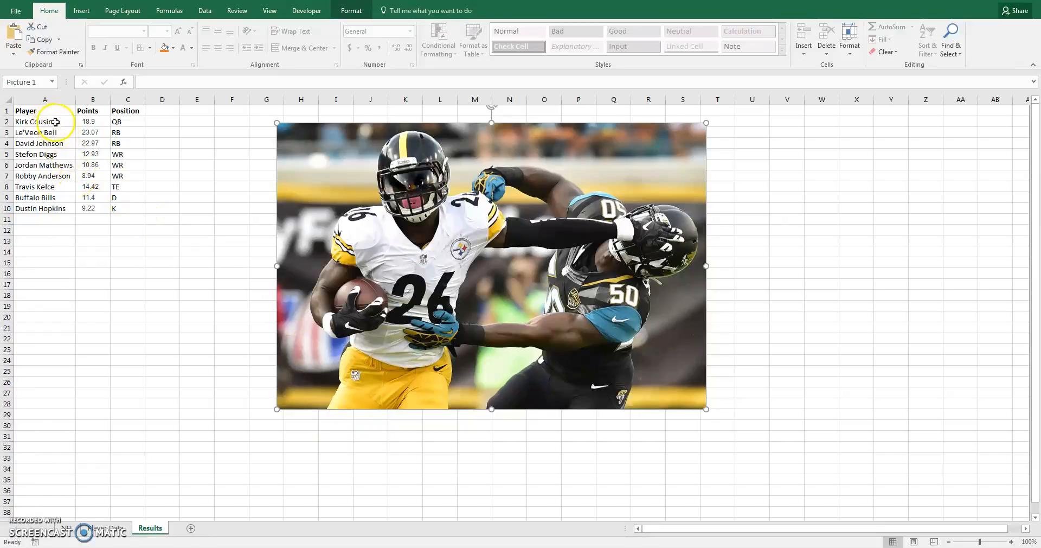
drag(51, 121, 128, 206)
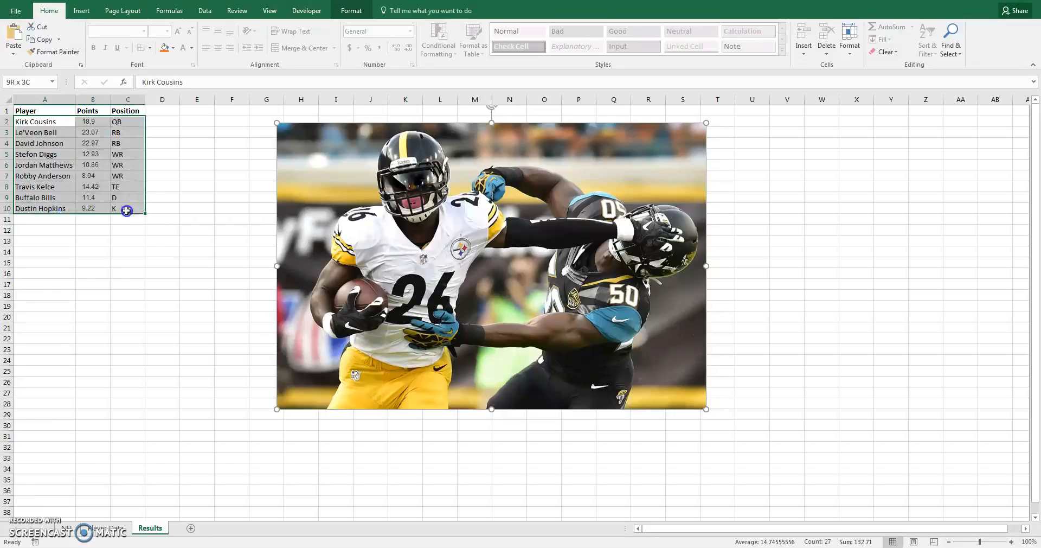
click(161, 197)
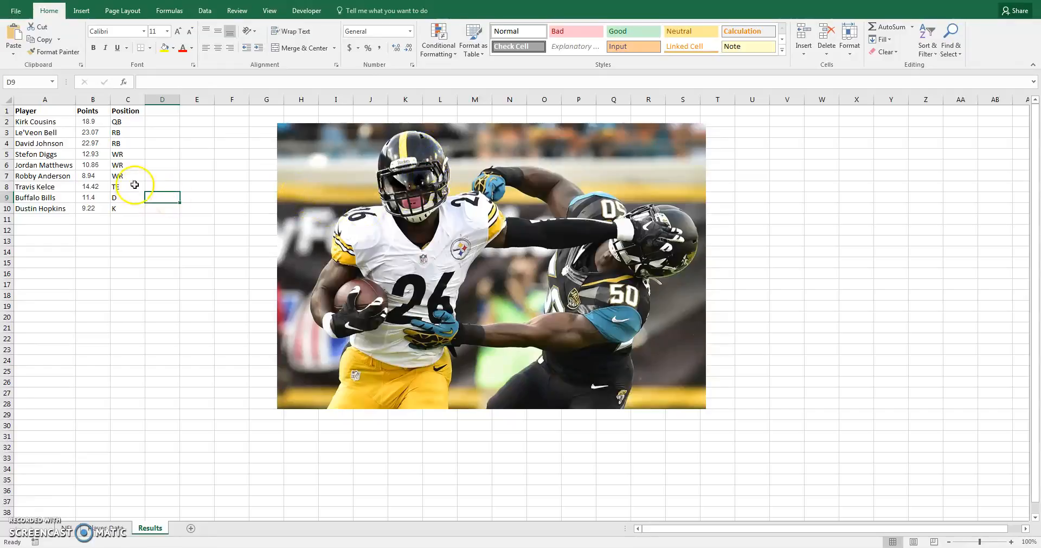
click(120, 133)
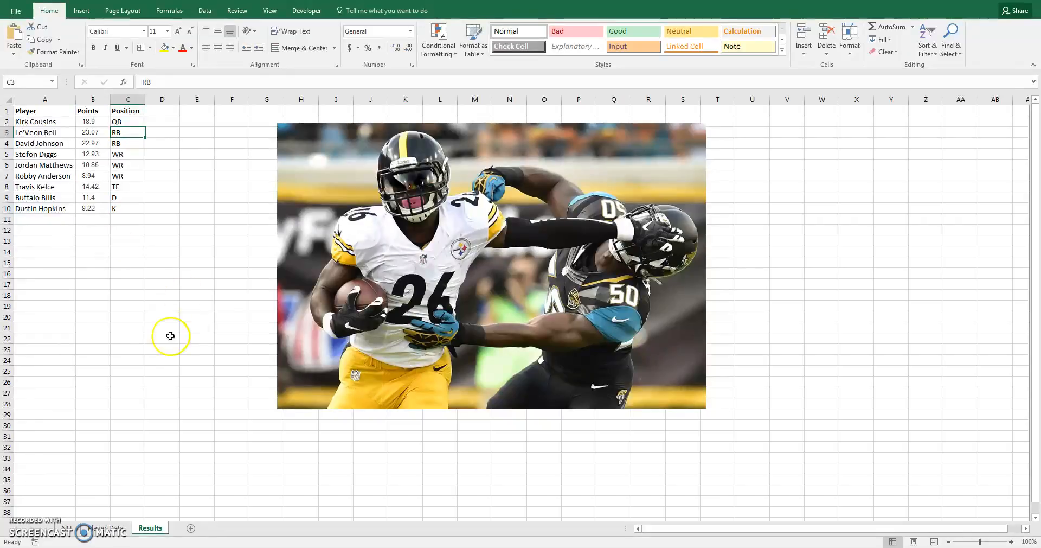
click(138, 217)
click(95, 217)
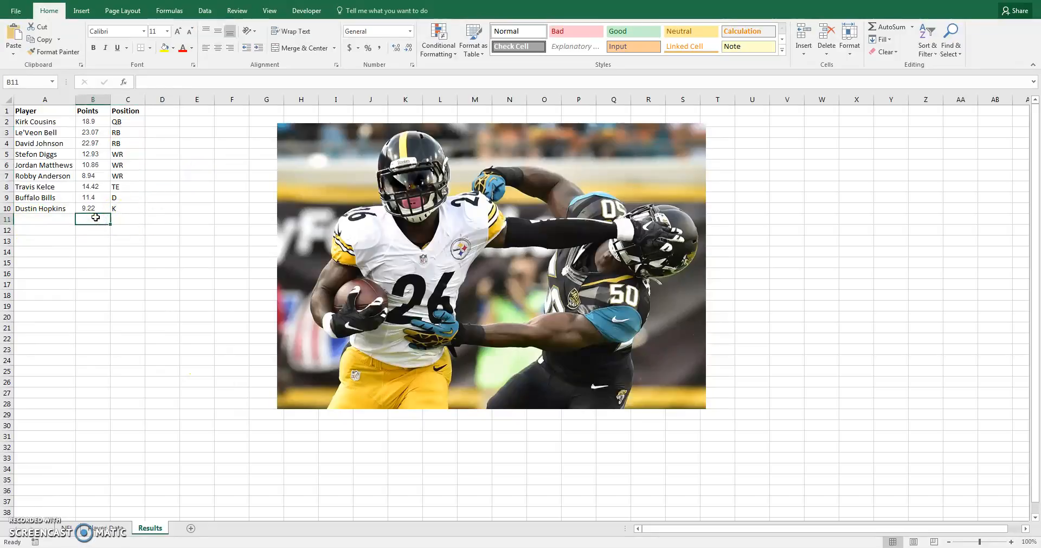
click(154, 209)
click(155, 186)
click(158, 173)
click(162, 155)
click(163, 133)
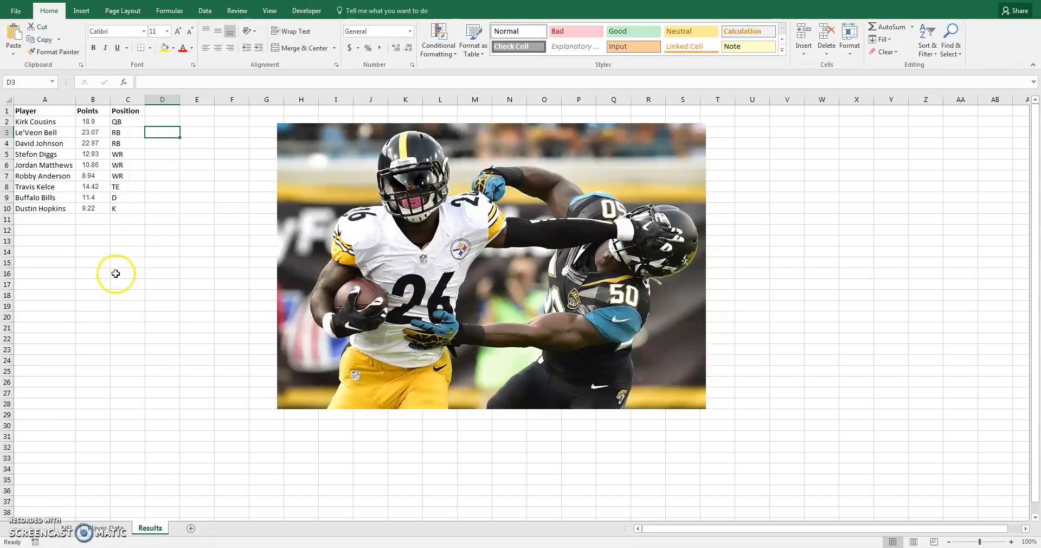